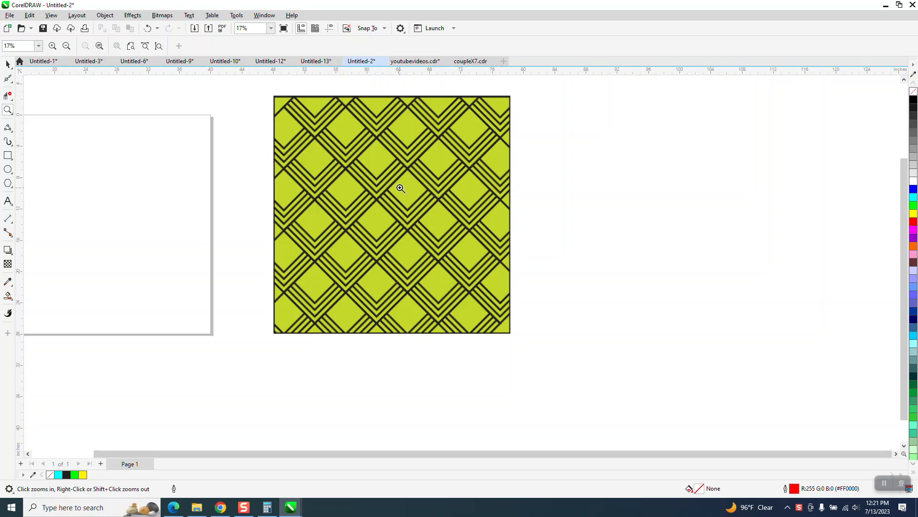
Draw a square about 11.2 in wide on the blank page beside the reference pattern
drag(361, 145, 466, 242)
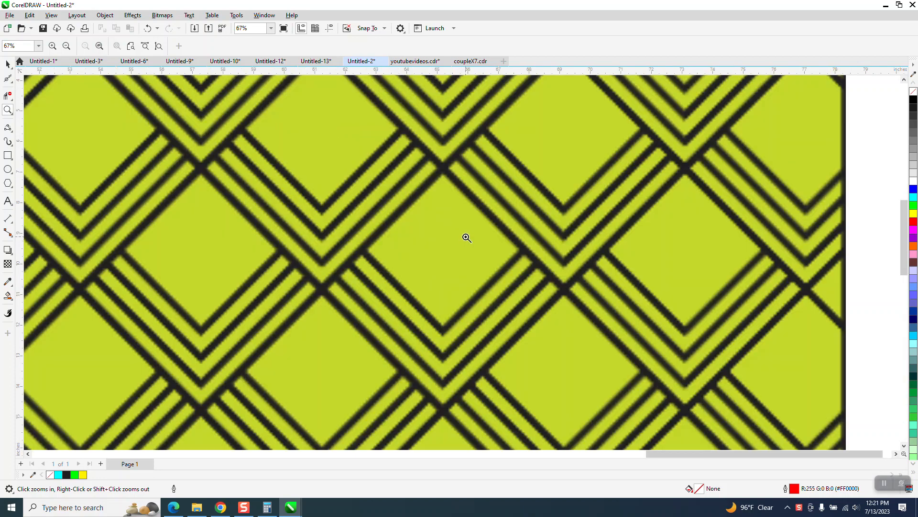
scroll(473, 214, down, 5)
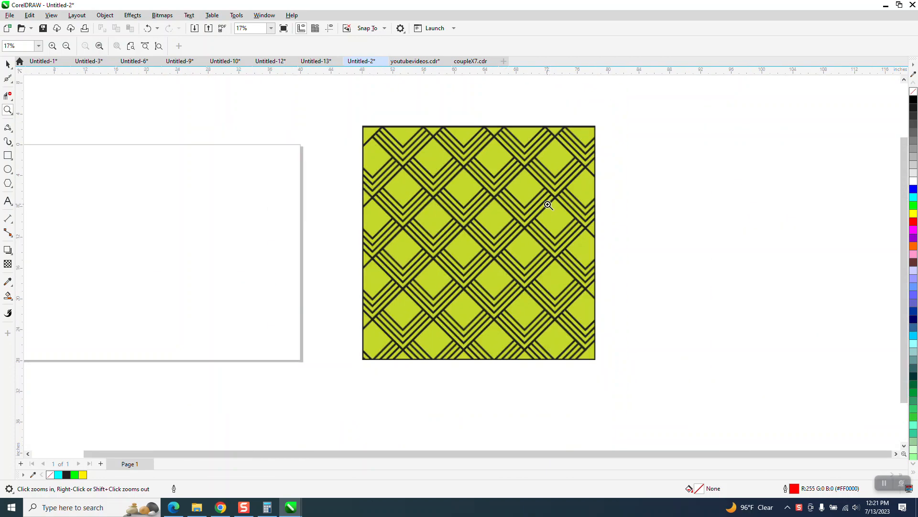
scroll(545, 205, down, 1)
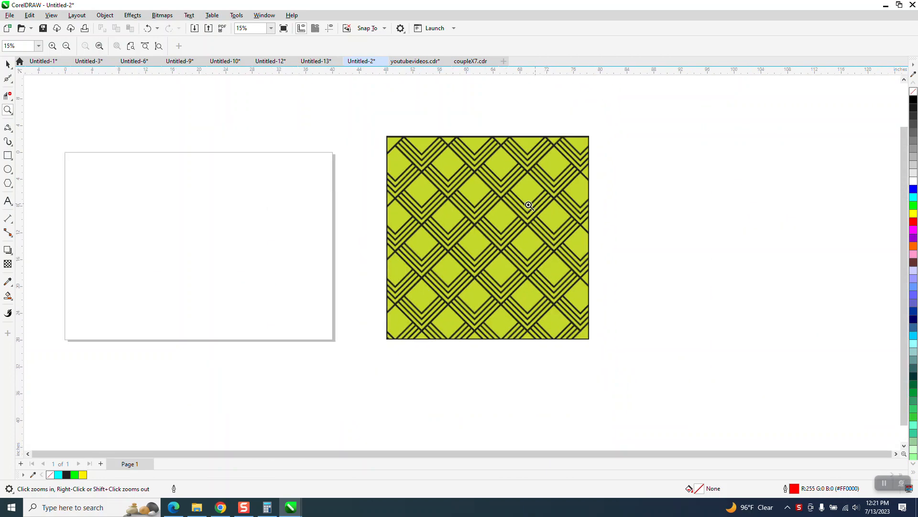
click(8, 155)
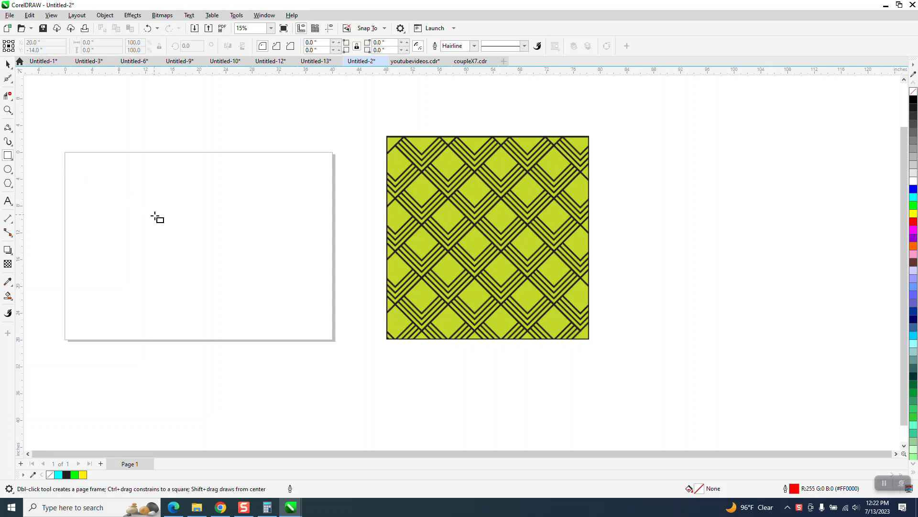
drag(257, 196, 181, 254)
click(8, 65)
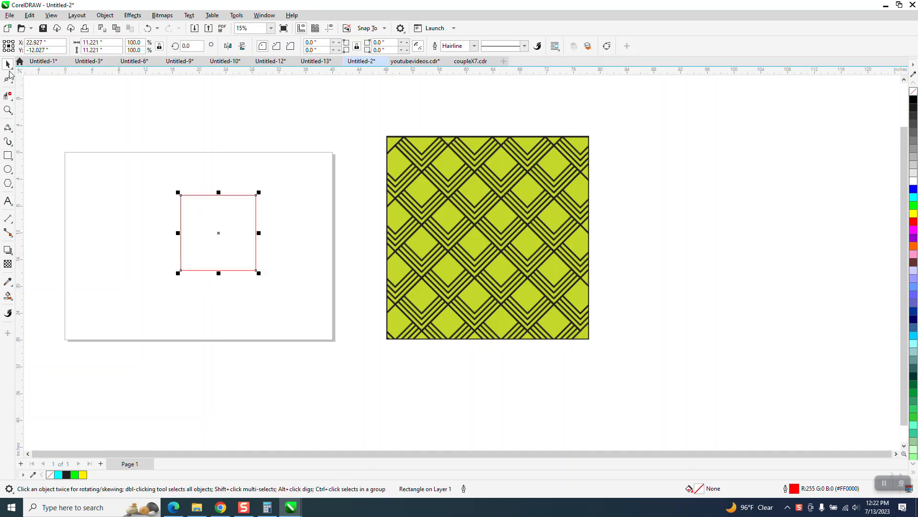
Center the square on the page and make a smaller concentric copy about 6.6 in wide
key(p)
click(7, 110)
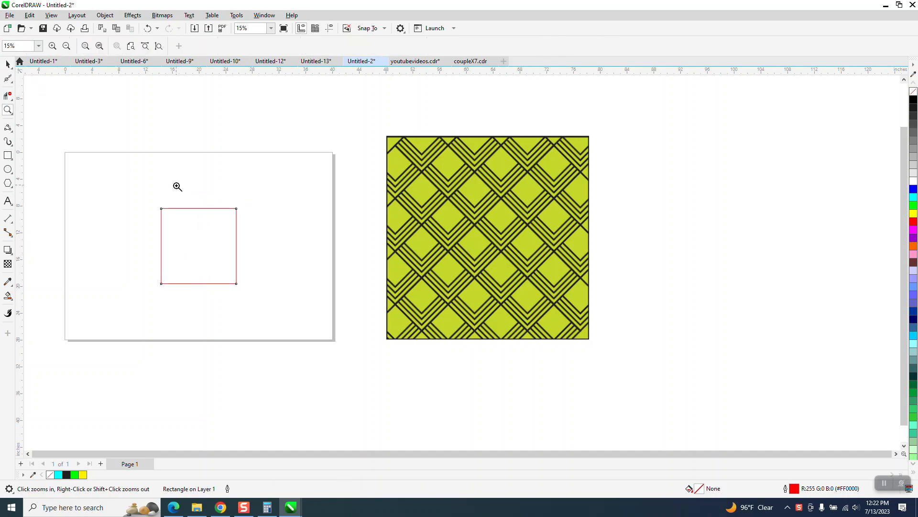
drag(120, 196, 282, 307)
click(8, 65)
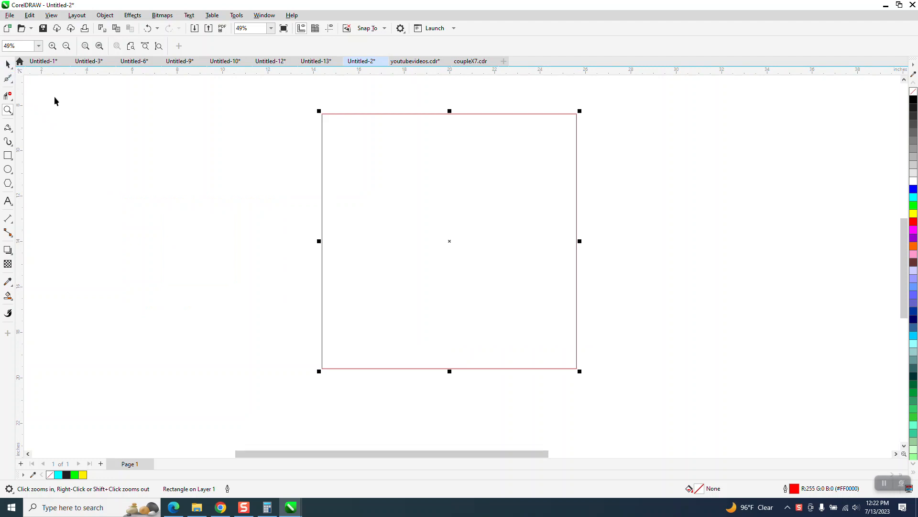
scroll(115, 170, down, 3)
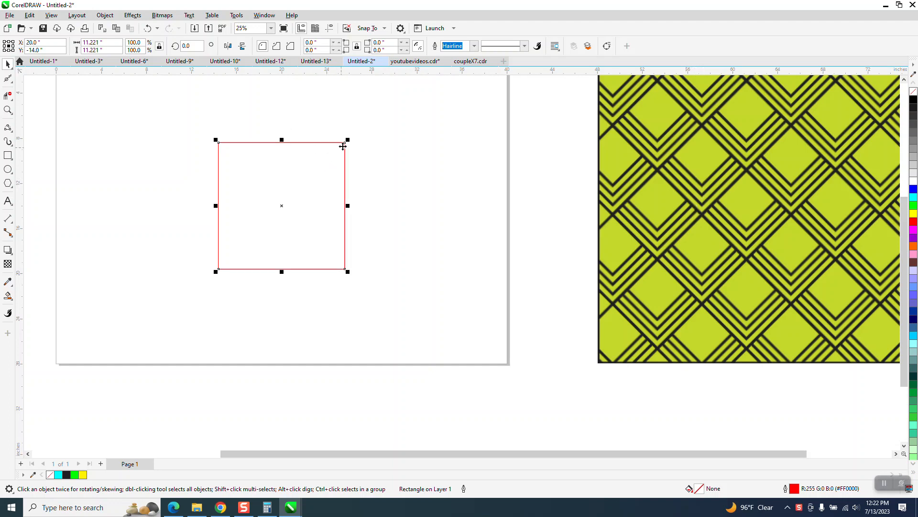
drag(348, 140, 323, 166)
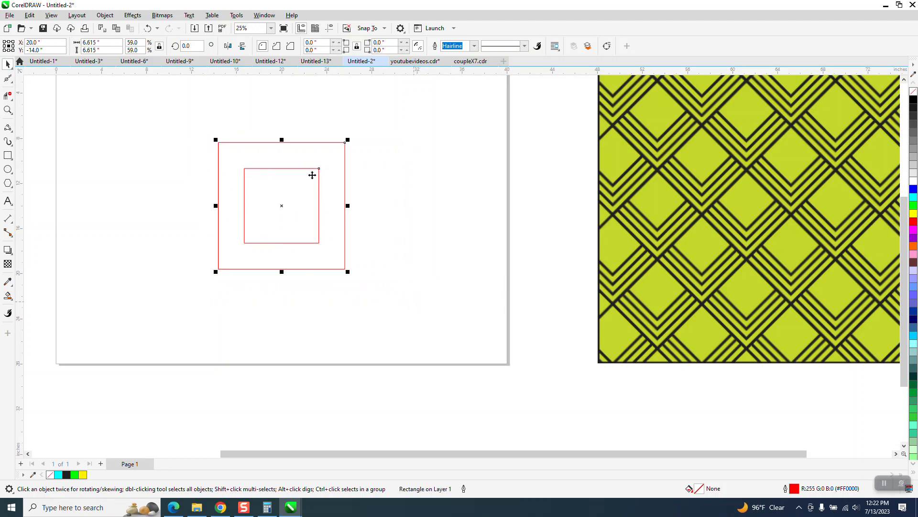
Blend the two squares with 2 steps
shift+click(313, 175)
click(132, 15)
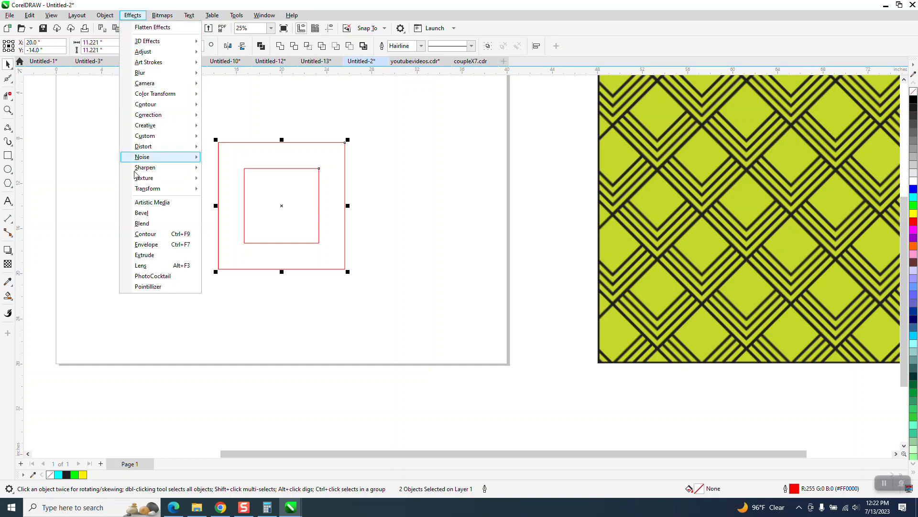
click(141, 223)
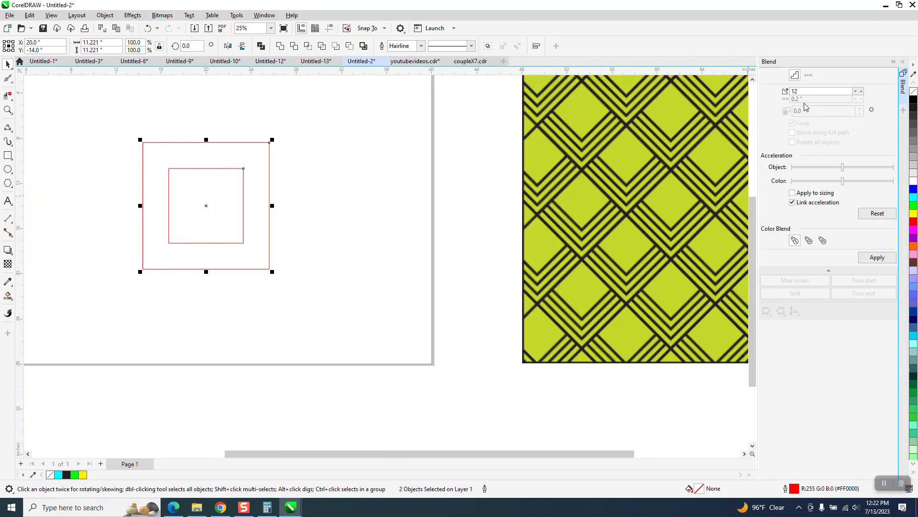
drag(802, 92, 783, 93)
text(2)
click(877, 258)
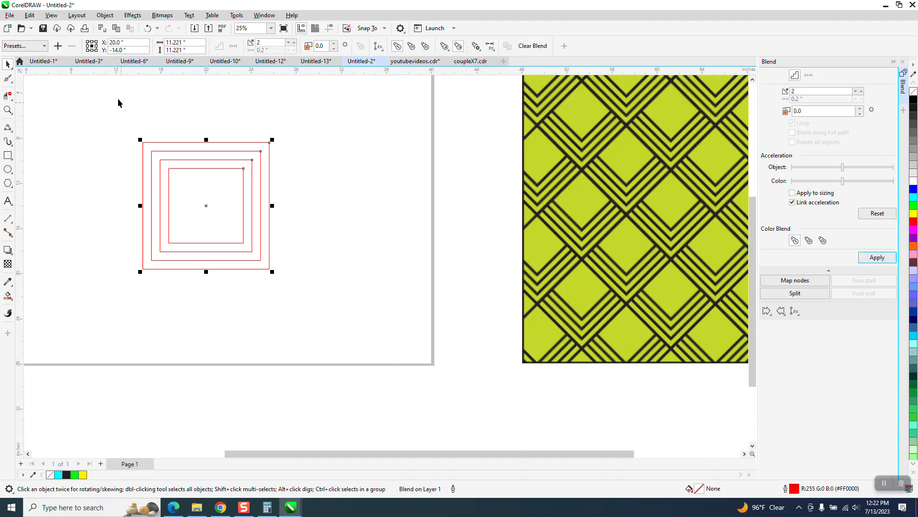
Break the blend apart and ungroup the resulting four squares
drag(118, 99, 361, 302)
click(104, 17)
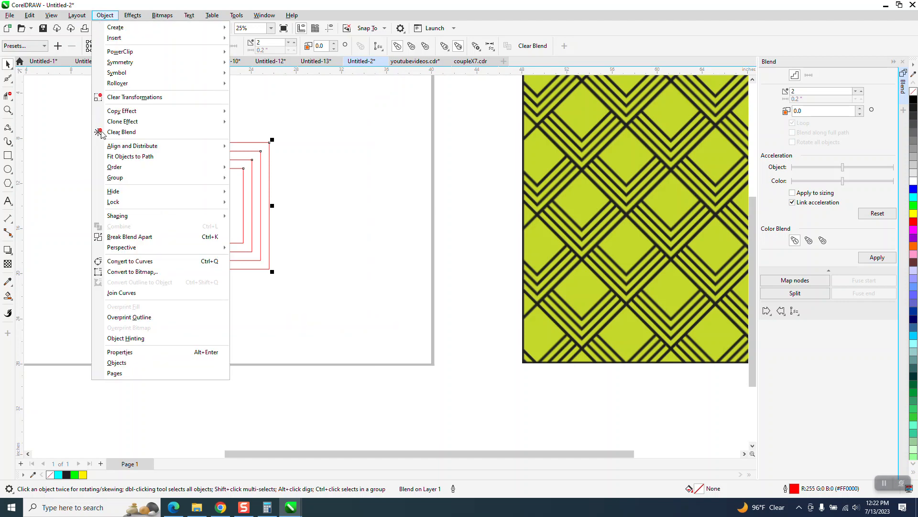
click(129, 236)
drag(109, 97, 343, 309)
click(104, 15)
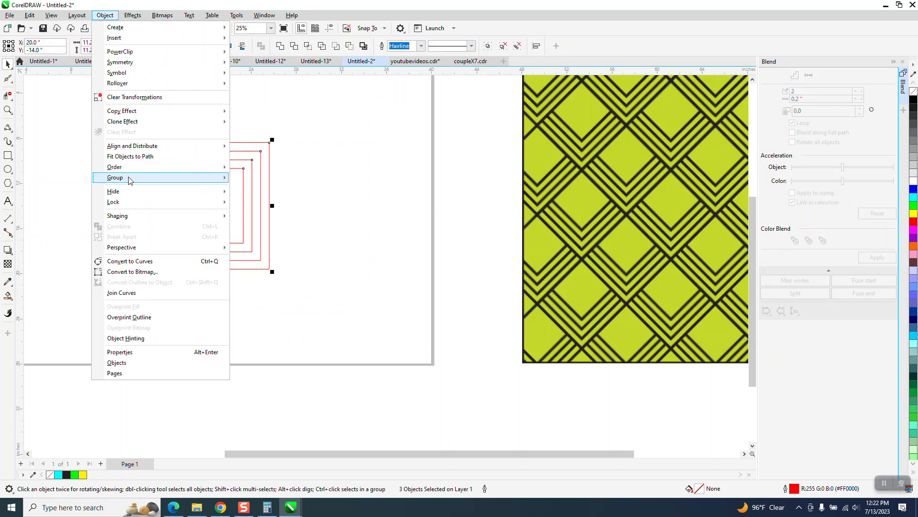
mouse_move(129, 178)
click(255, 190)
Select all four squares and set their outline colour to black
click(353, 186)
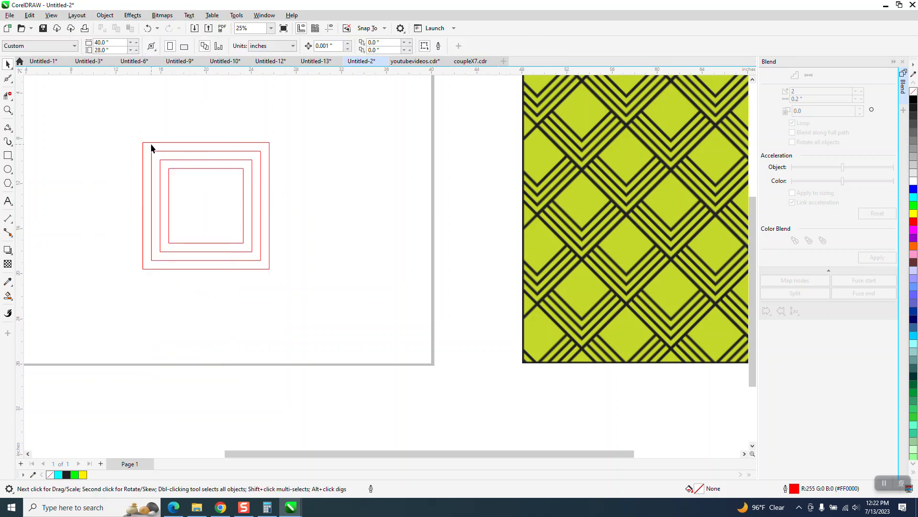
drag(300, 279, 299, 278)
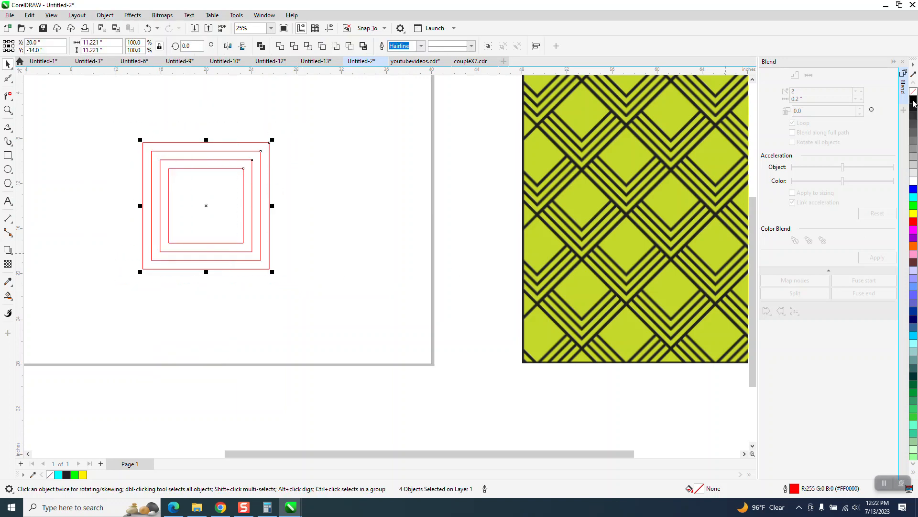
right_click(914, 101)
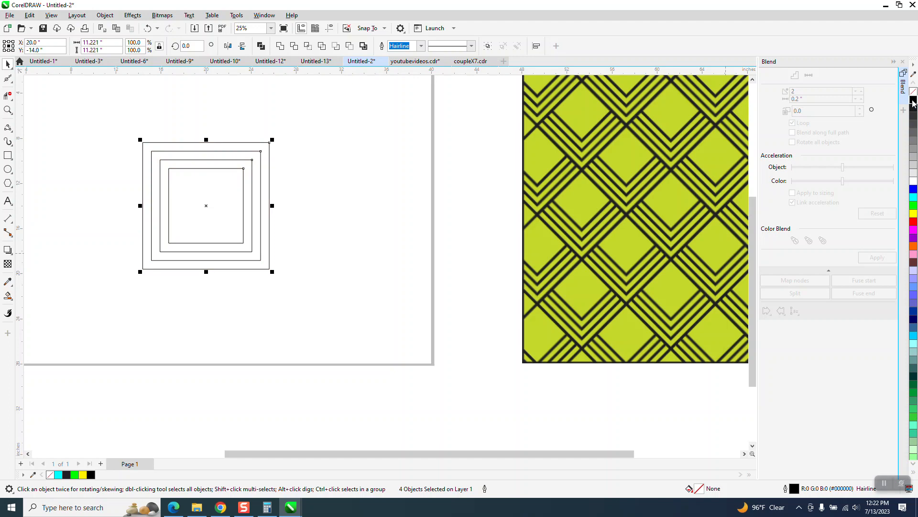
Set the squares' outline width to 0.25 in
click(421, 46)
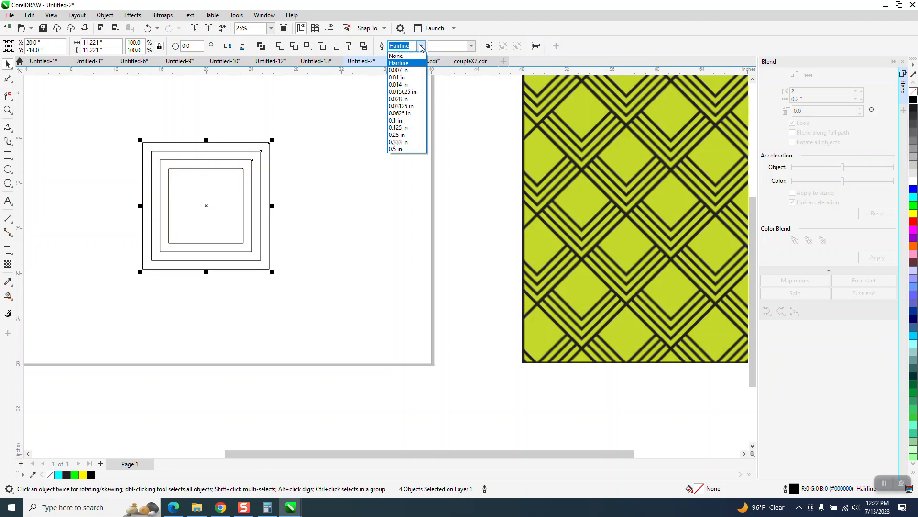
click(396, 149)
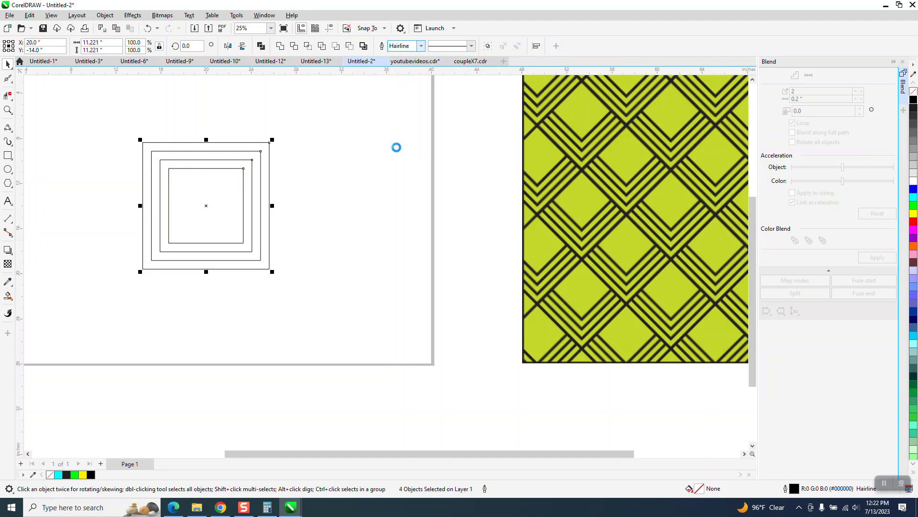
click(421, 46)
click(413, 135)
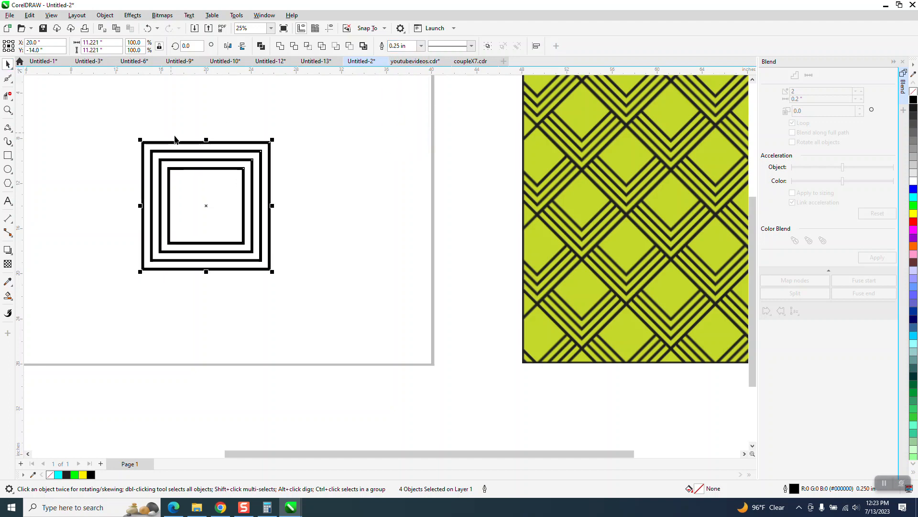
Rotate the four squares by 45 degrees
click(5, 109)
drag(120, 122, 354, 285)
click(8, 64)
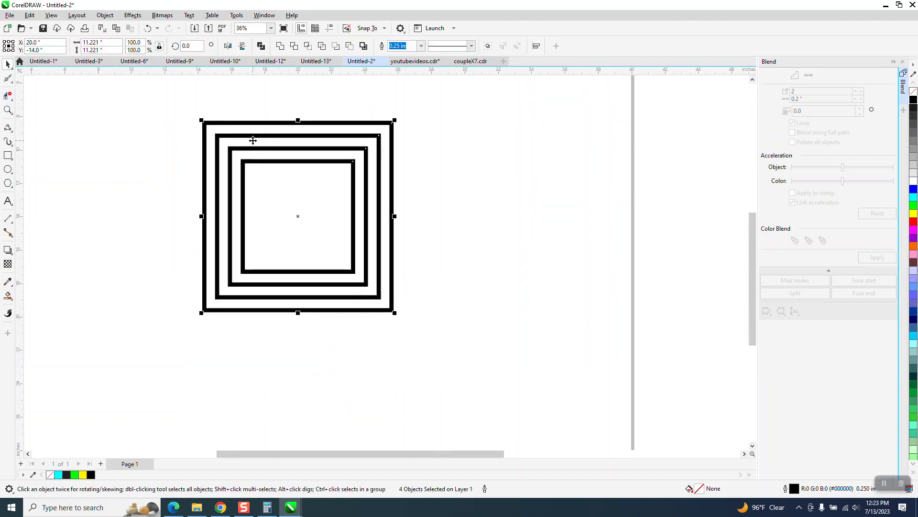
scroll(217, 124, down, 2)
drag(185, 104, 484, 348)
click(188, 46)
text(45)
key(Return)
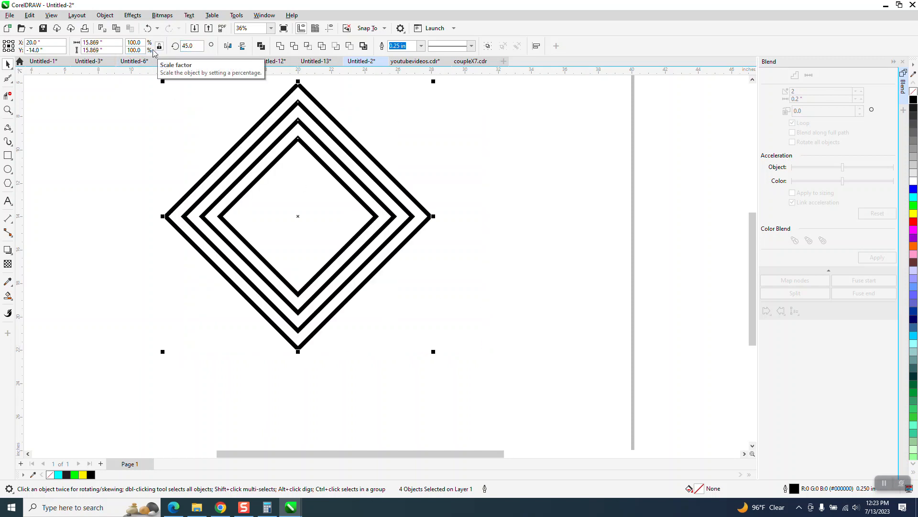
Align the four diamonds along their top edges
scroll(344, 237, down, 2)
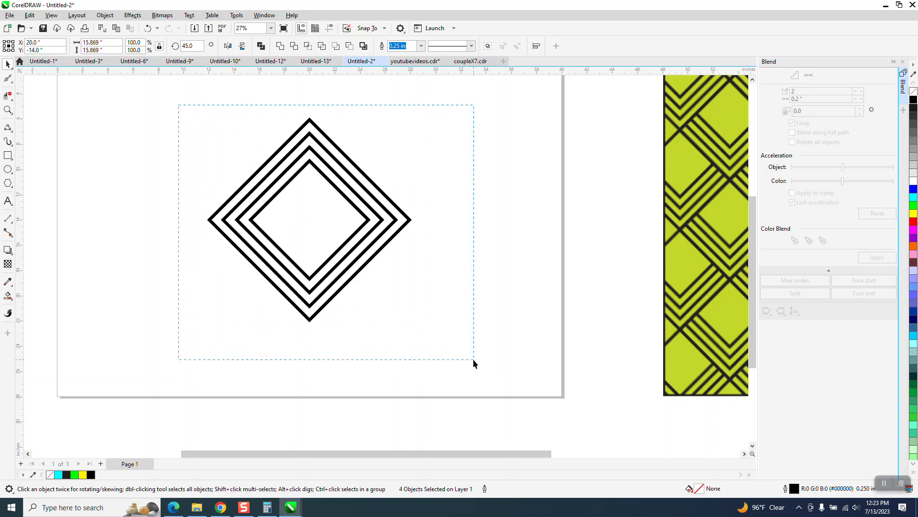
drag(474, 360, 483, 353)
key(t)
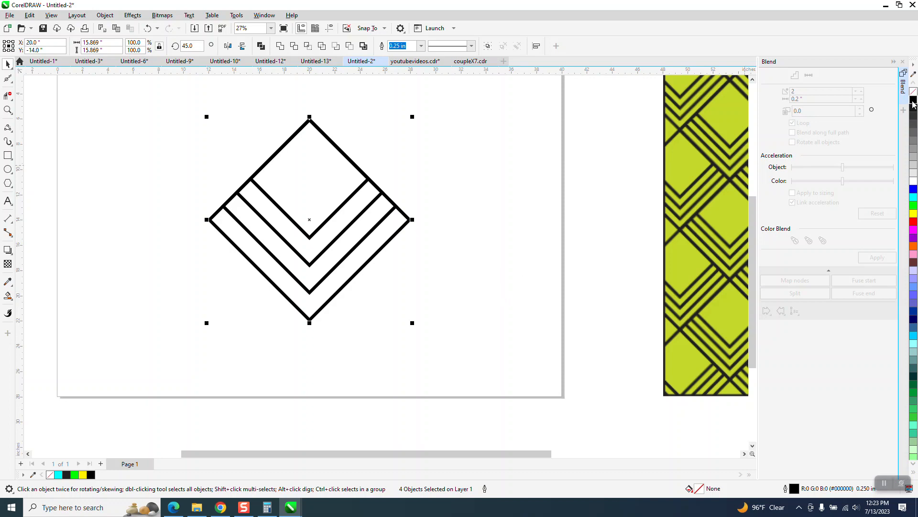
Convert the diamond outlines to objects and give them no fill with a black outline
click(105, 15)
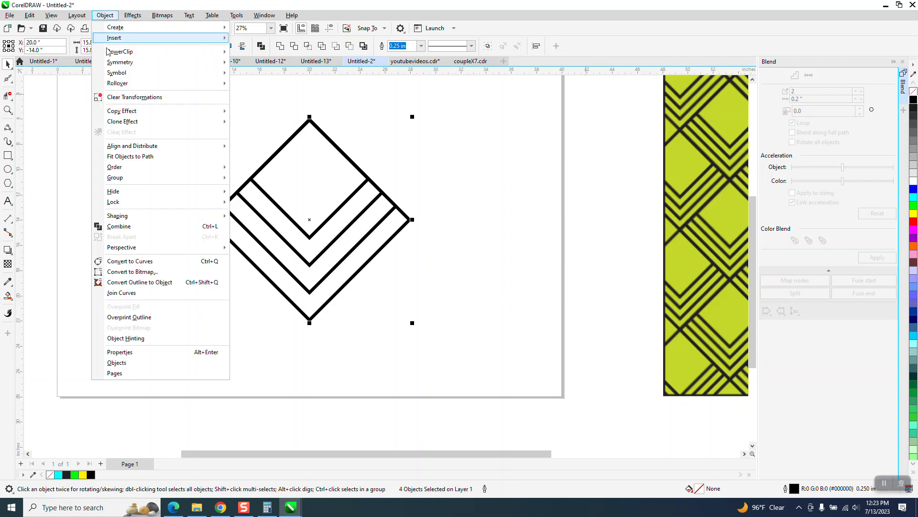
click(146, 283)
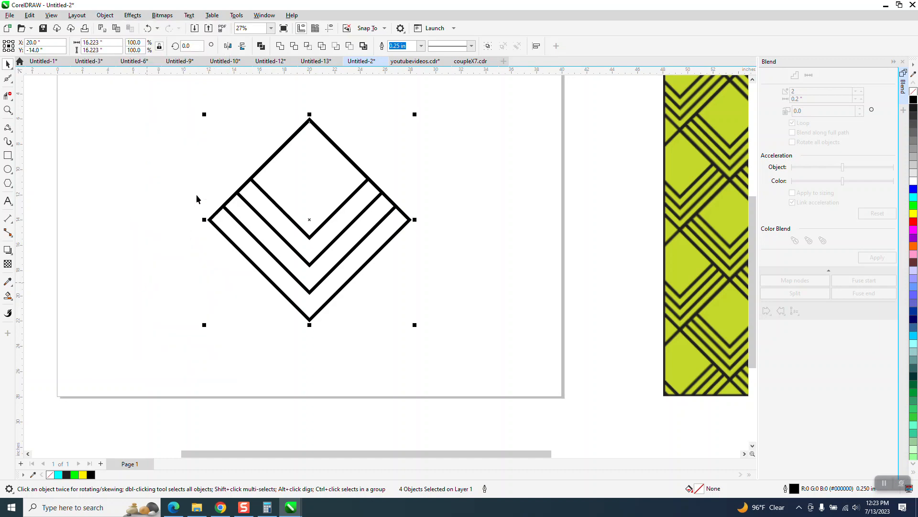
drag(177, 99, 448, 343)
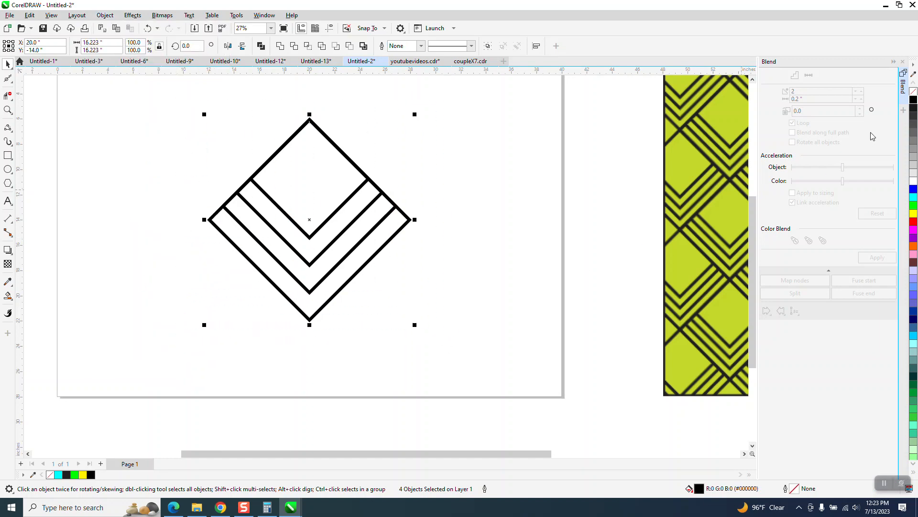
click(913, 90)
right_click(913, 99)
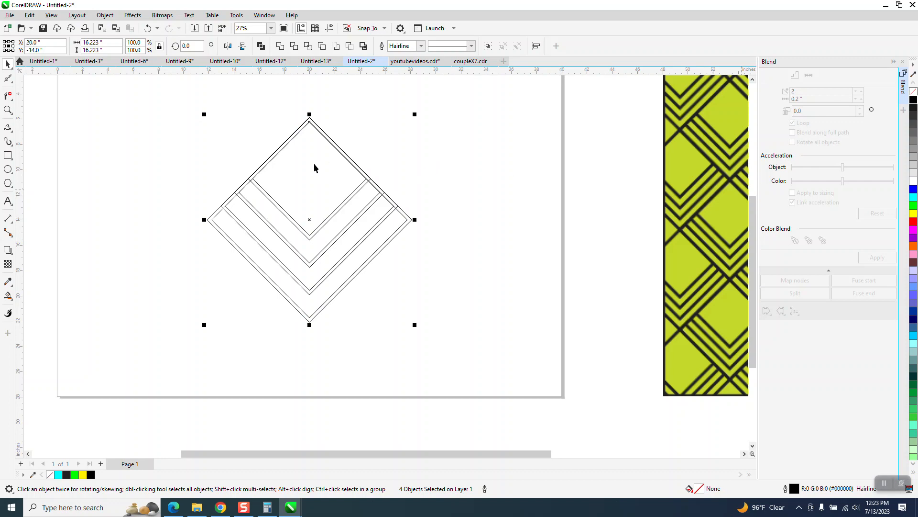
Combine all the diamond pieces into a single curve
drag(184, 98, 438, 307)
key(ctrl+l)
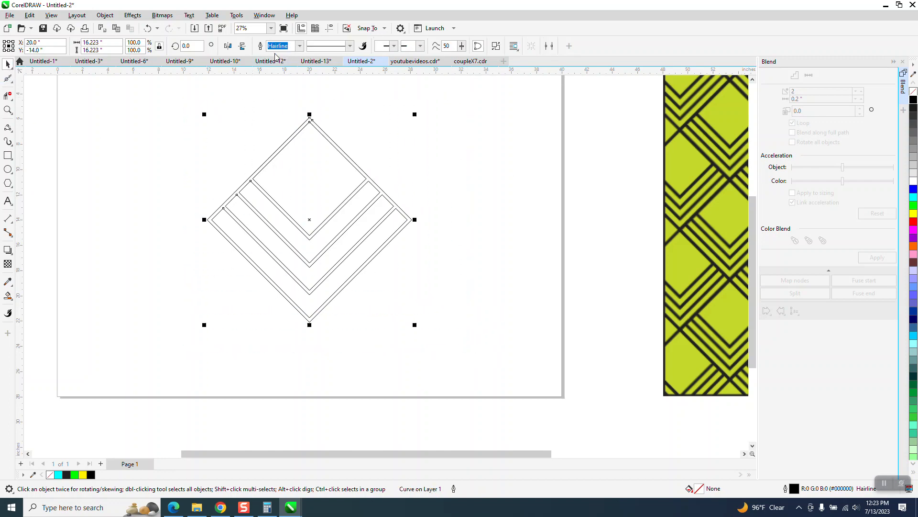
mouse_move(349, 195)
mouse_down()
mouse_move(293, 199)
mouse_move(332, 200)
mouse_up()
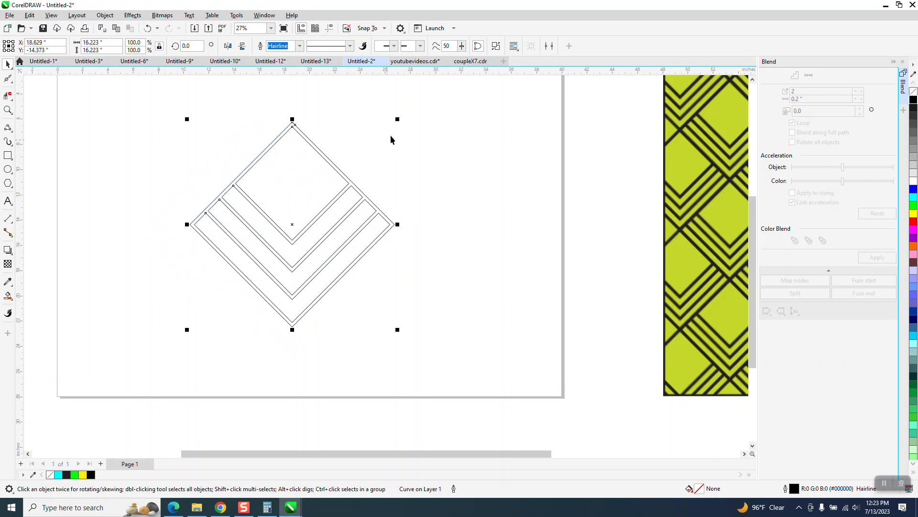
Move the combined shape to the page's upper left and resize it to 8 in wide
drag(400, 120, 303, 209)
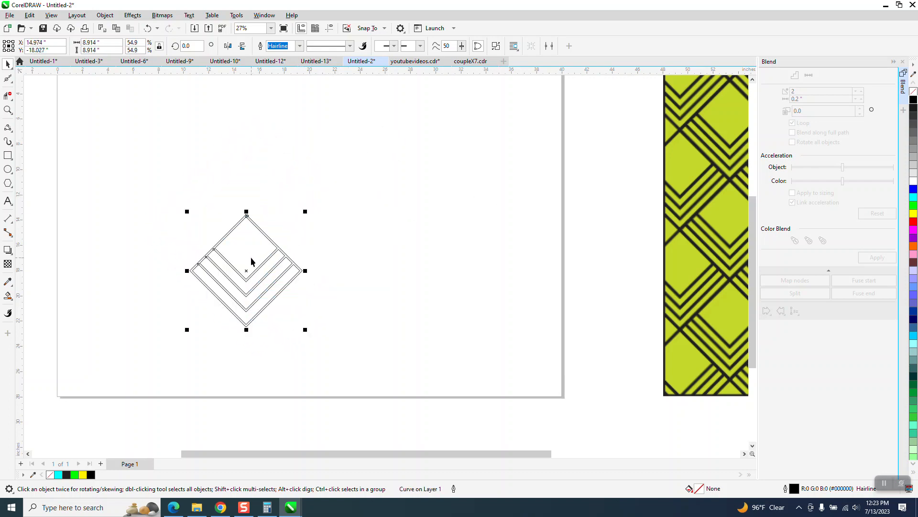
drag(251, 257, 223, 142)
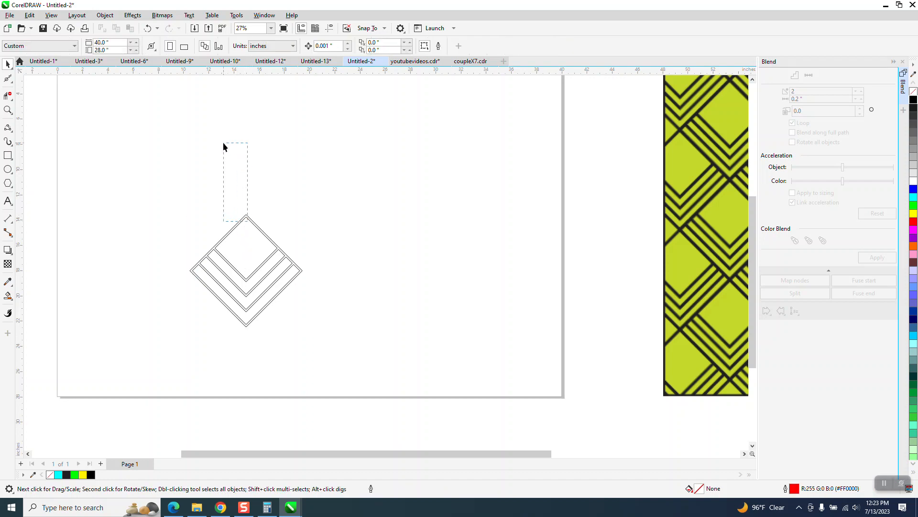
drag(252, 228, 204, 138)
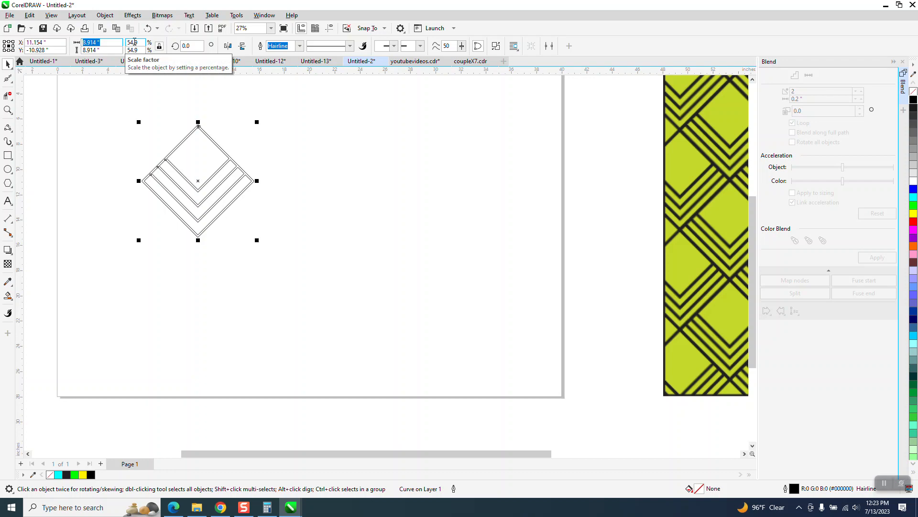
text(8)
key(Return)
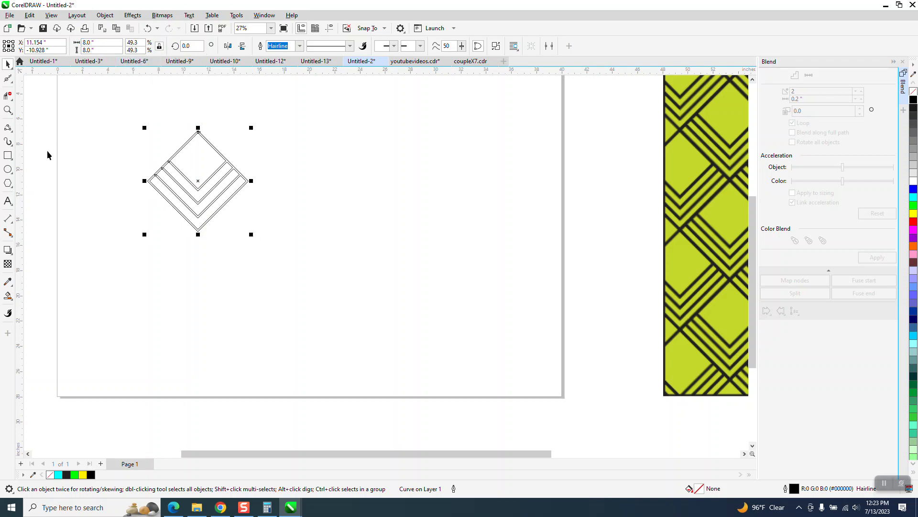
click(8, 109)
drag(383, 267, 383, 268)
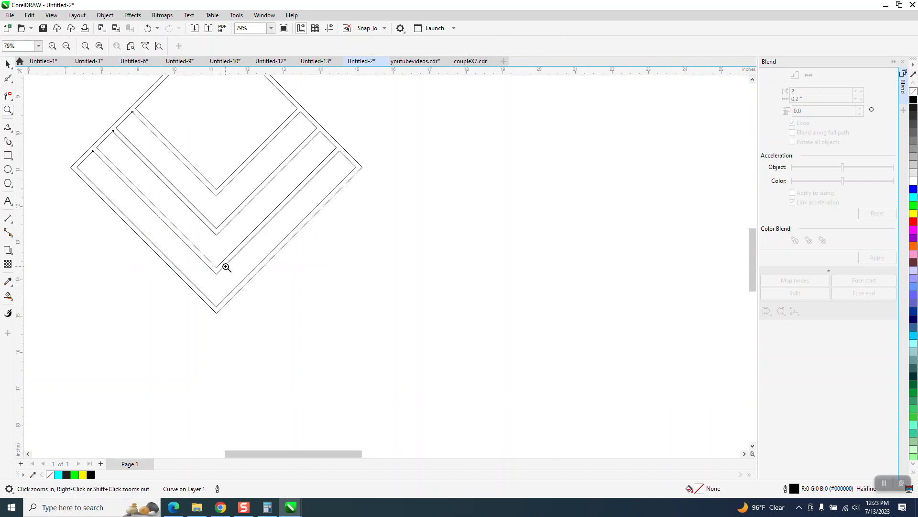
Measure the gap between two adjacent diamond outlines with a parallel dimension, then delete the dimension
drag(59, 152, 109, 183)
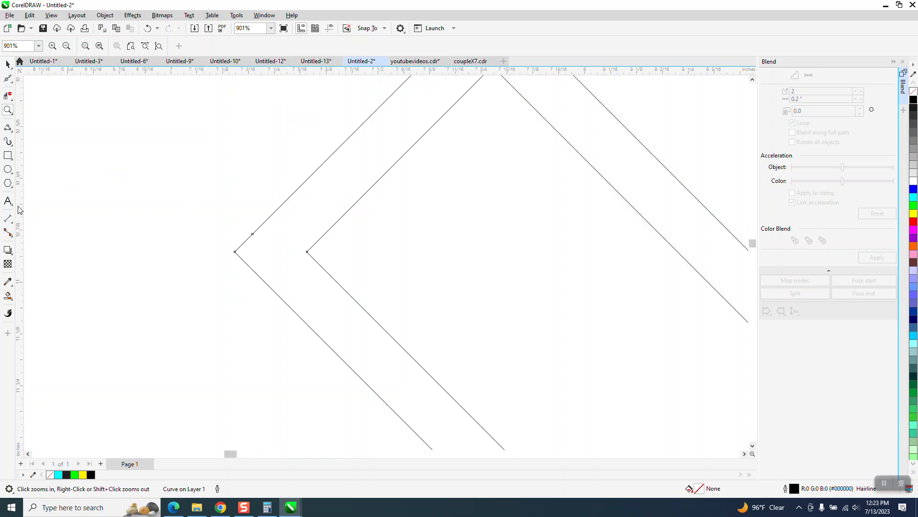
click(10, 222)
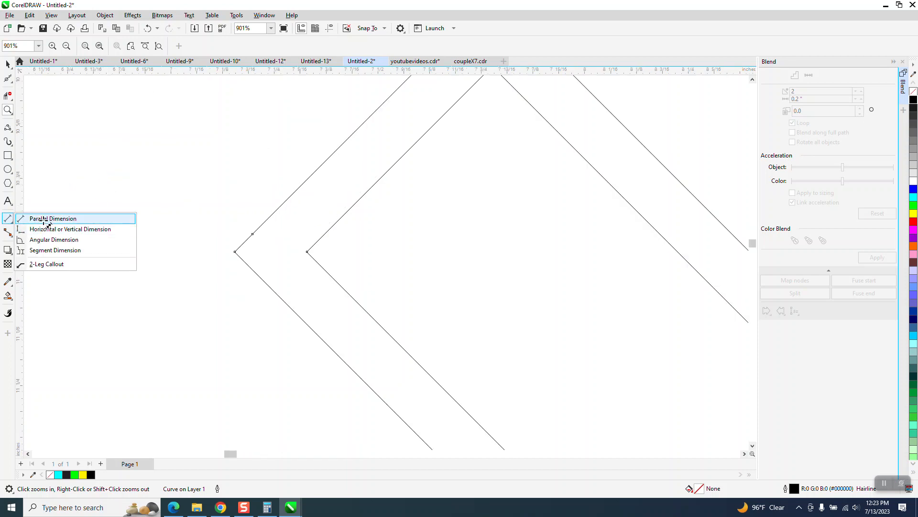
click(24, 215)
drag(307, 252, 236, 254)
click(237, 255)
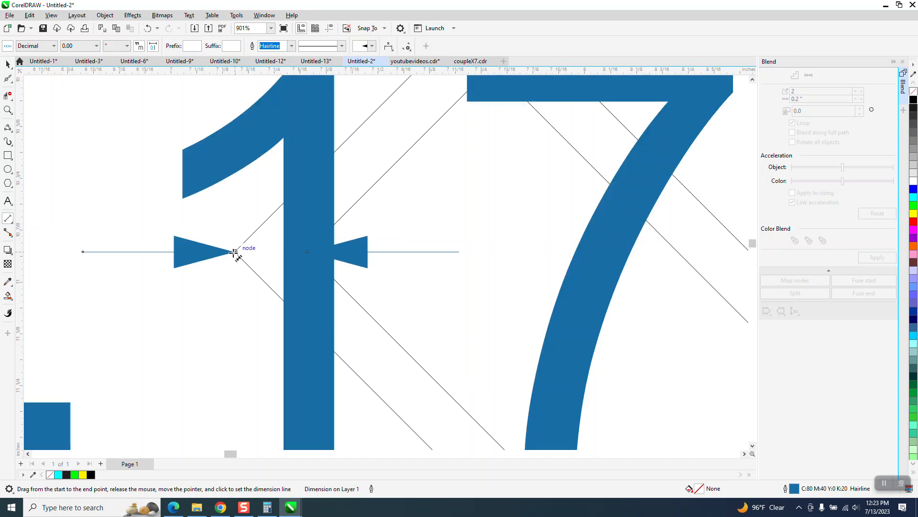
scroll(235, 262, down, 4)
click(8, 64)
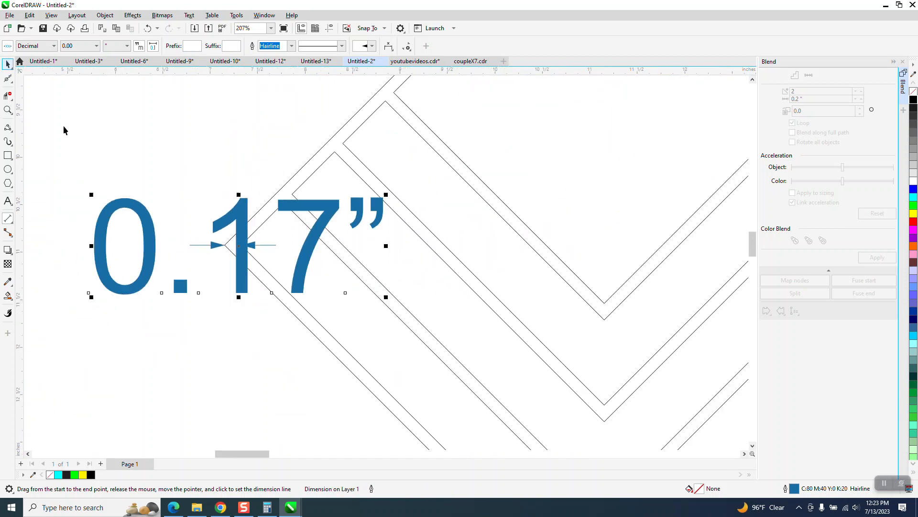
key(Delete)
Set the nudge distance to 8-.17 in, giving 7.83 in
scroll(238, 252, down, 2)
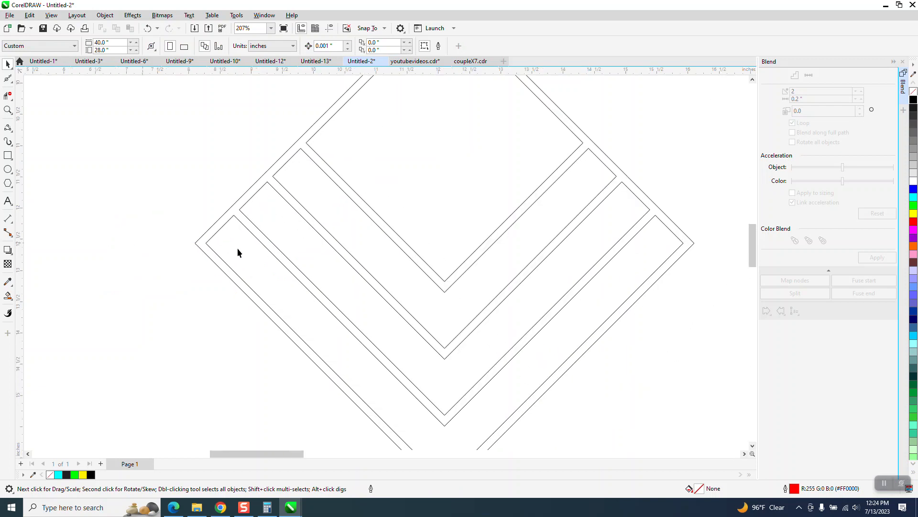
click(260, 247)
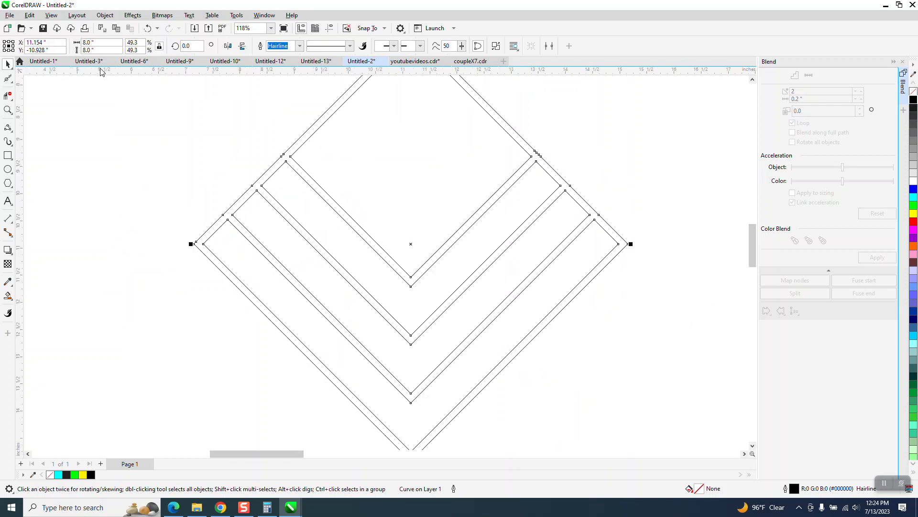
scroll(113, 150, down, 2)
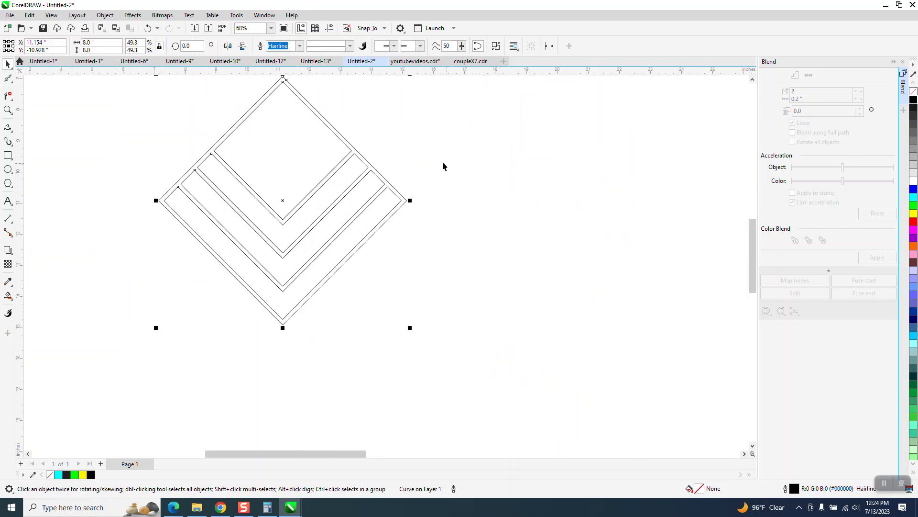
click(421, 181)
double_click(337, 47)
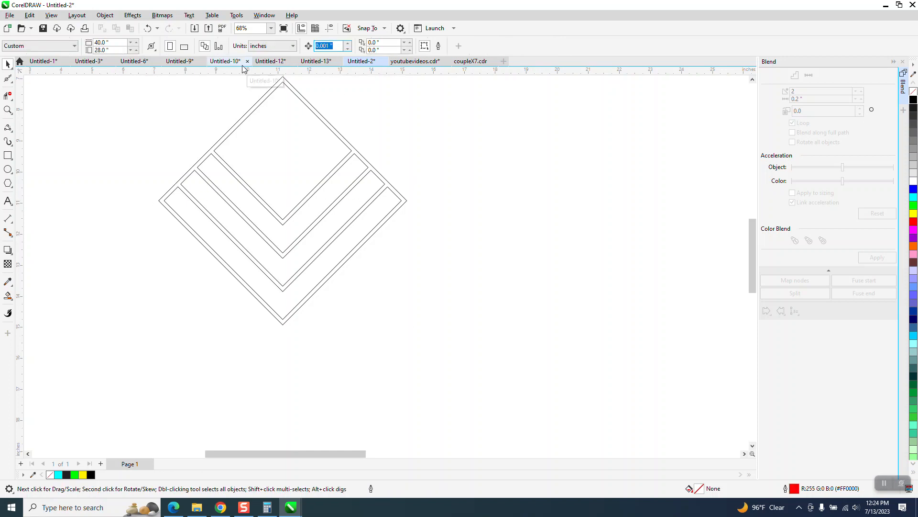
text(8-.17)
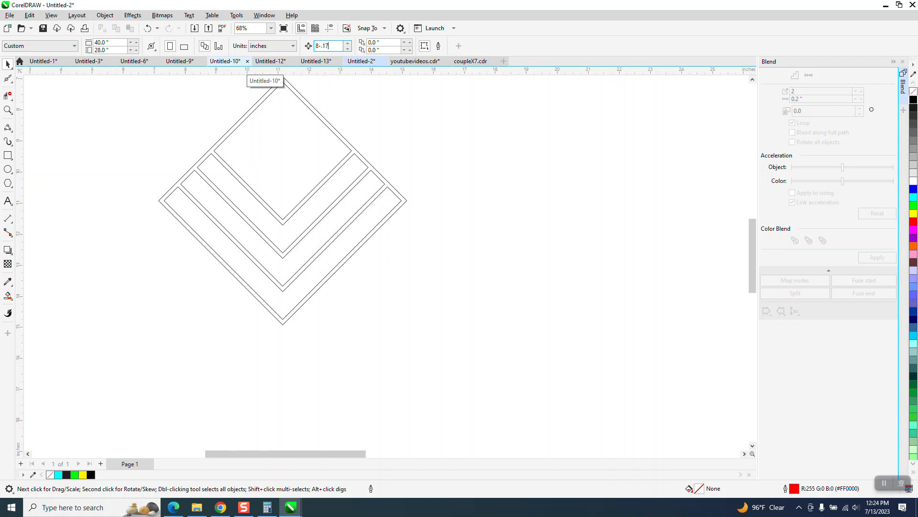
key(Return)
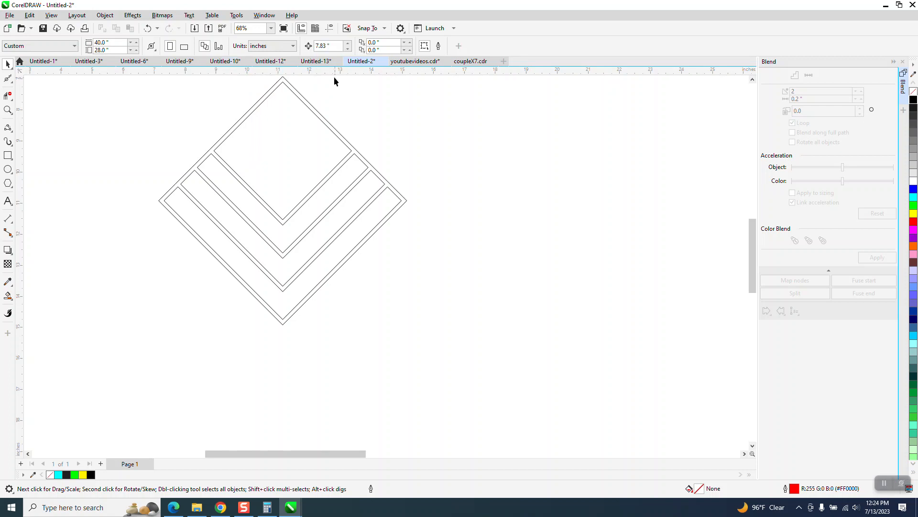
Duplicate the diamond shape and nudge the copy 7.83 in to the right, inspecting the joint up close
click(317, 112)
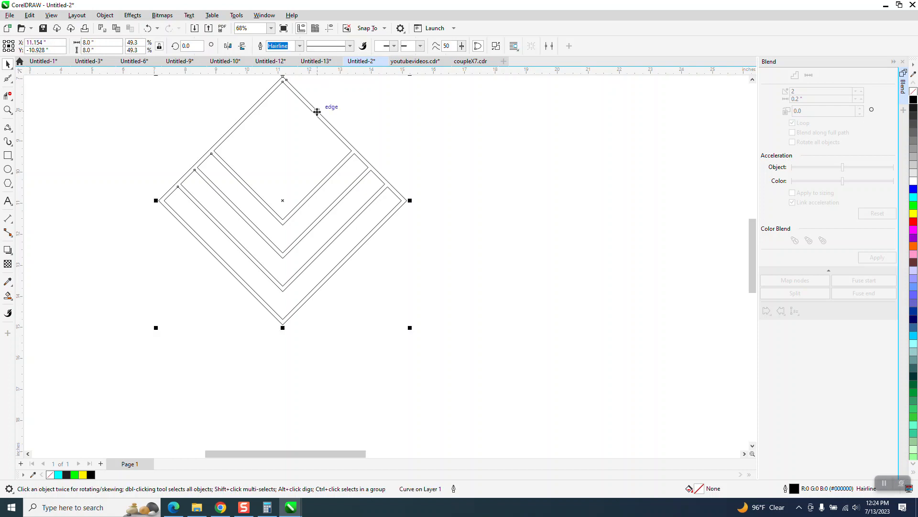
key(KP_Add)
key(Right)
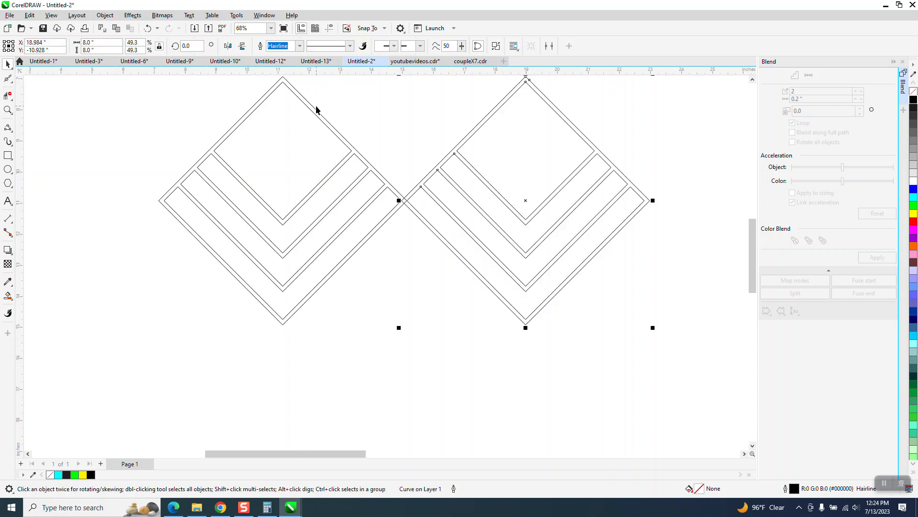
click(7, 110)
click(448, 232)
click(290, 219)
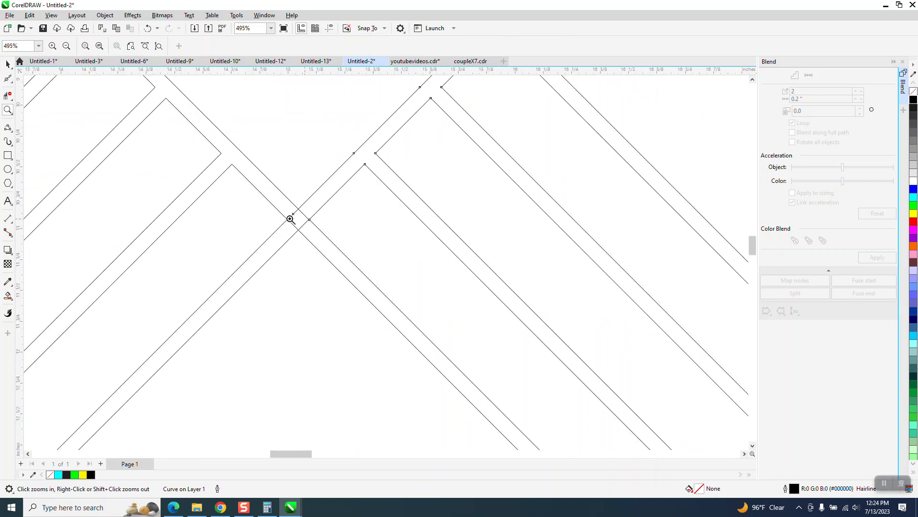
scroll(290, 219, down, 6)
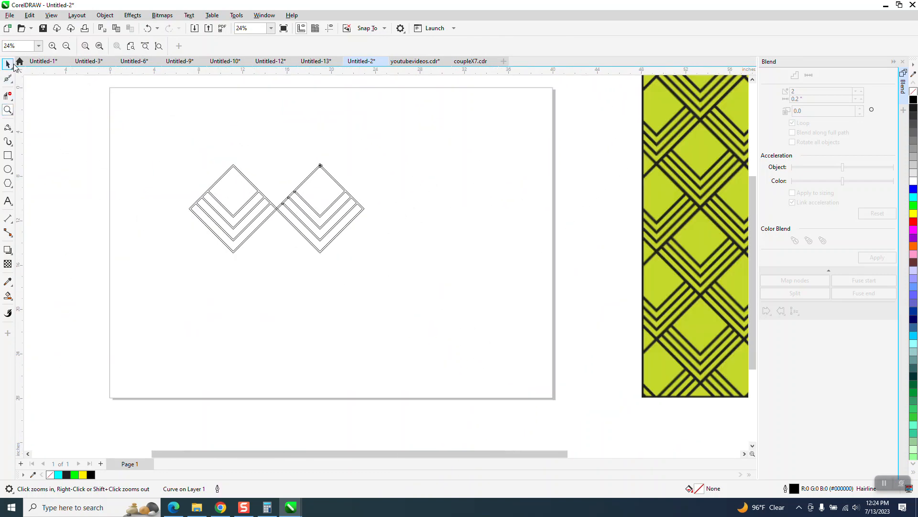
Repeat the duplicate-and-nudge three more times to form a horizontal row of five diamonds
click(8, 64)
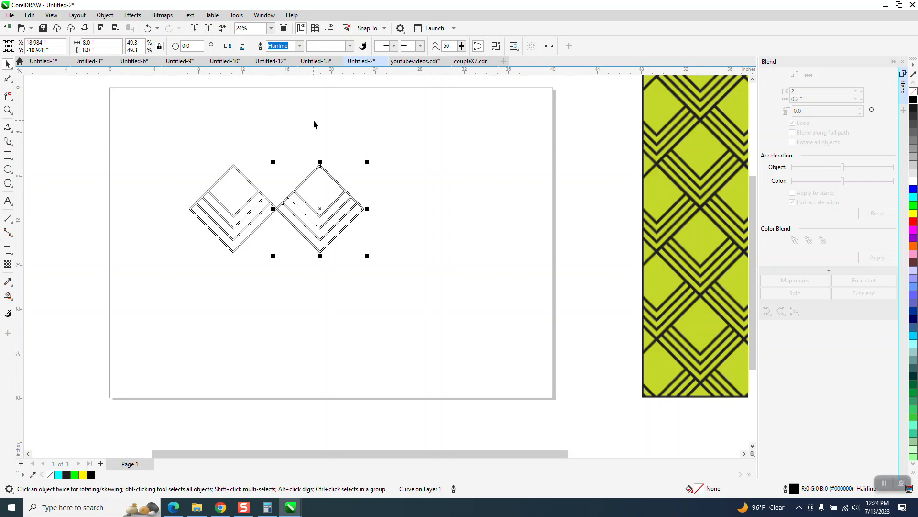
key(ctrl+r)
key(ctrl+r)
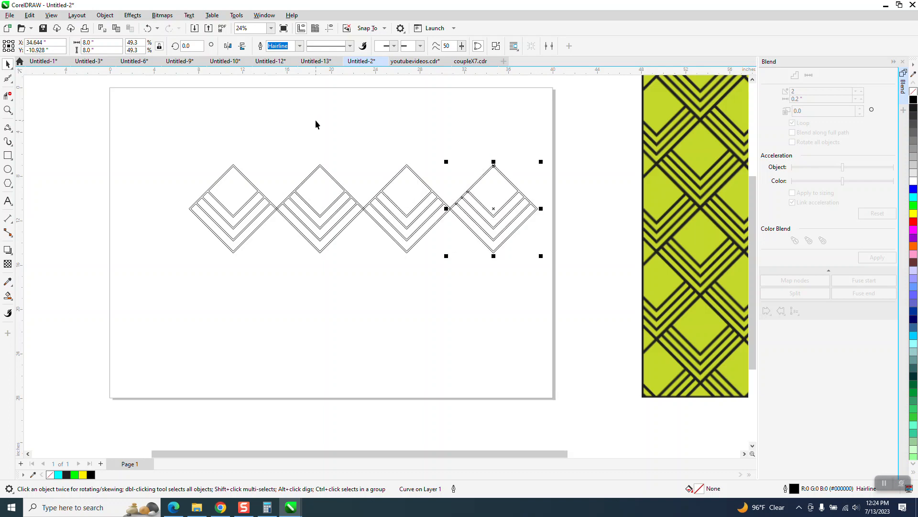
scroll(179, 117, down, 1)
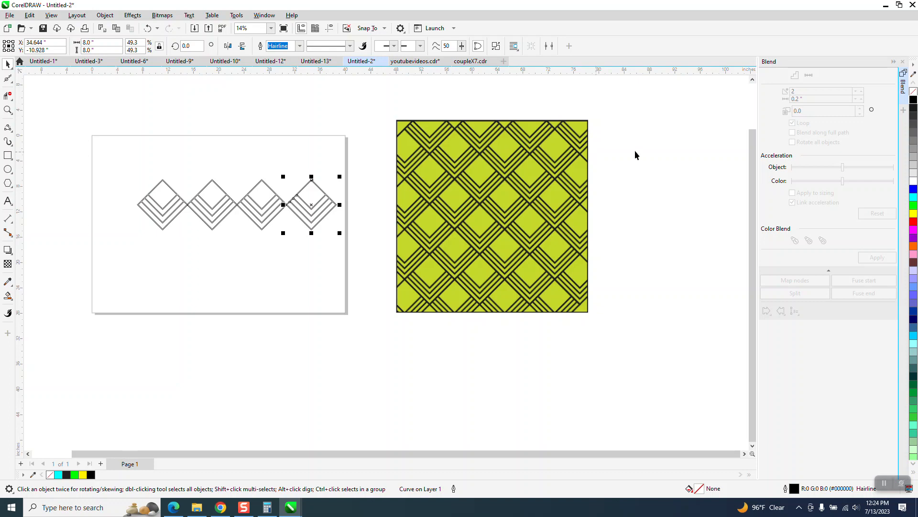
key(ctrl+r)
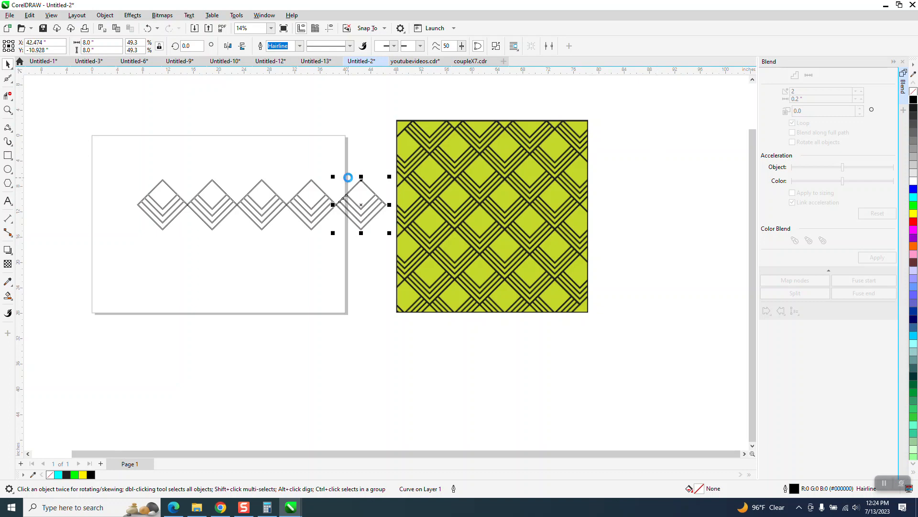
Move the row of five diamonds to the top of the page and shift the reference pattern further right
drag(107, 159, 250, 234)
drag(374, 248, 389, 249)
drag(262, 205, 225, 170)
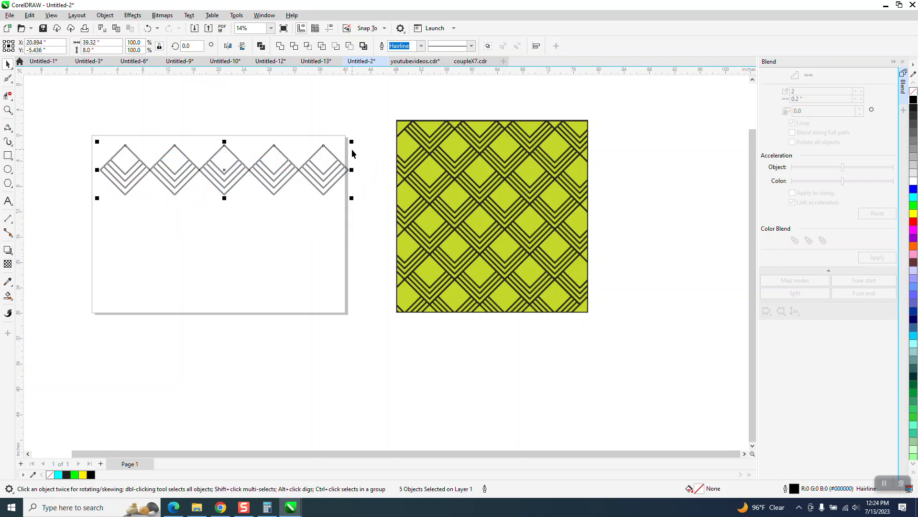
drag(411, 160, 563, 179)
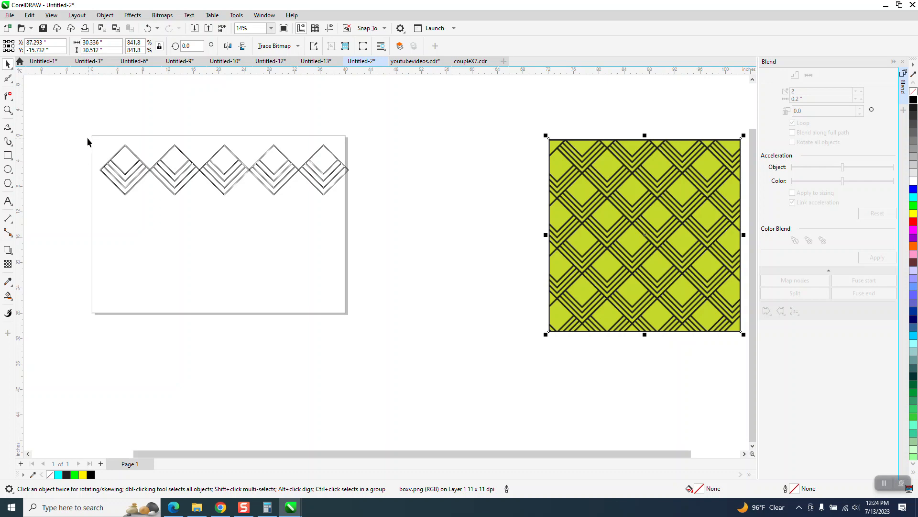
Group the five diamonds, then duplicate the group and nudge the copy down
drag(85, 134, 387, 227)
key(ctrl+g)
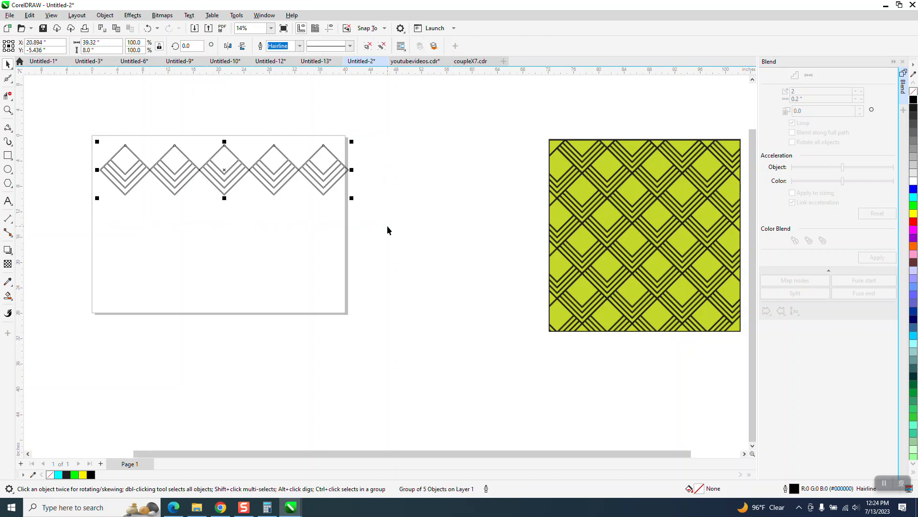
key(KP_Add)
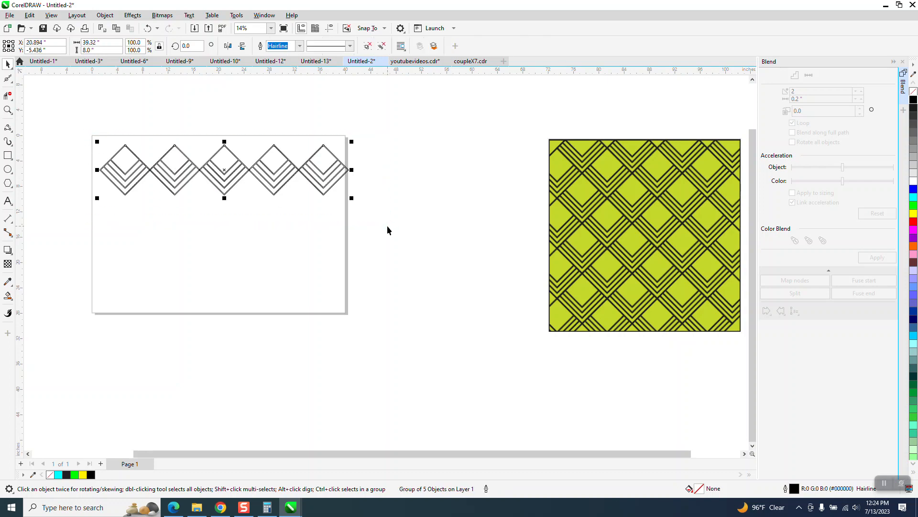
key(Down)
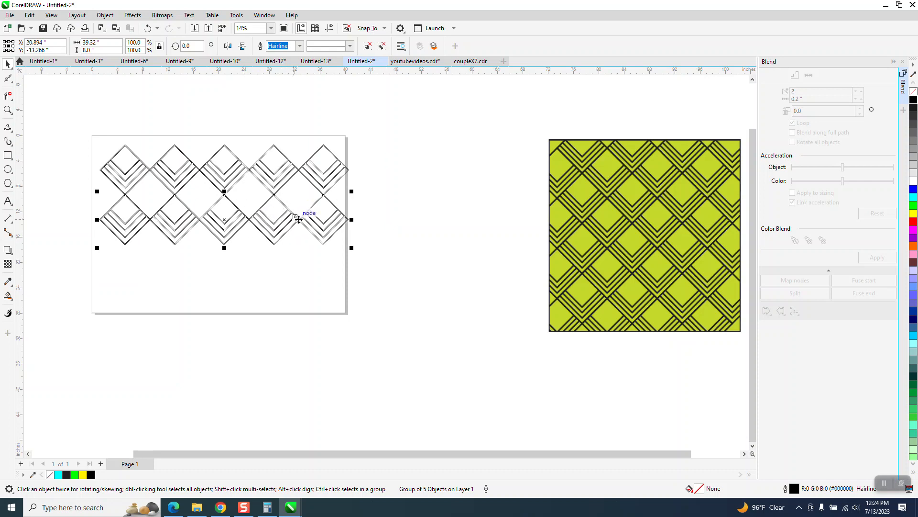
Shift the duplicated row half a diamond sideways and snap it so its diamonds interlock with the first row
drag(301, 220, 299, 171)
key(z)
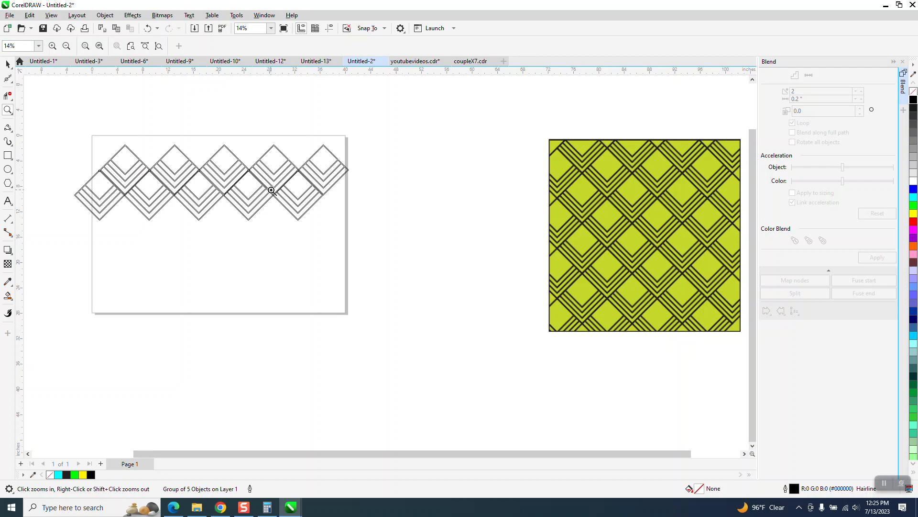
click(7, 63)
click(337, 236)
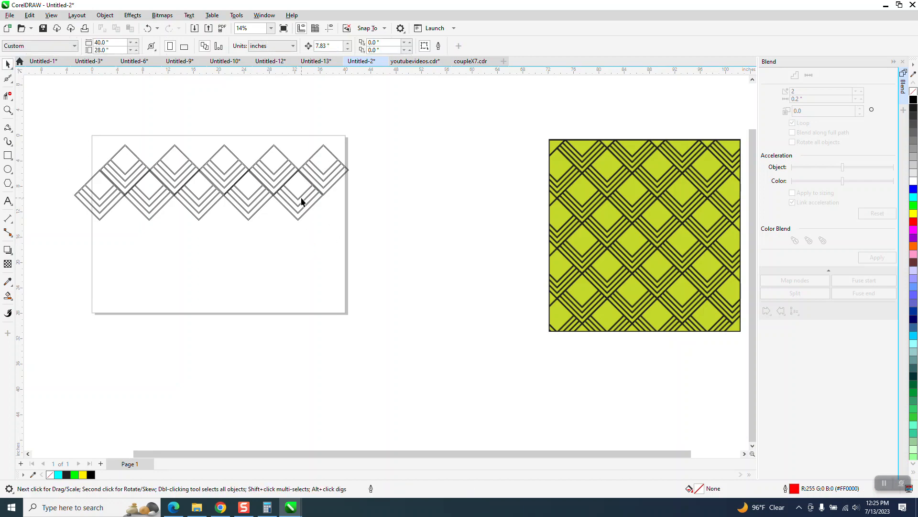
click(301, 199)
mouse_move(302, 203)
mouse_down()
mouse_move(312, 242)
mouse_move(314, 211)
mouse_up()
click(7, 109)
drag(268, 173, 375, 255)
drag(280, 94, 389, 218)
click(8, 63)
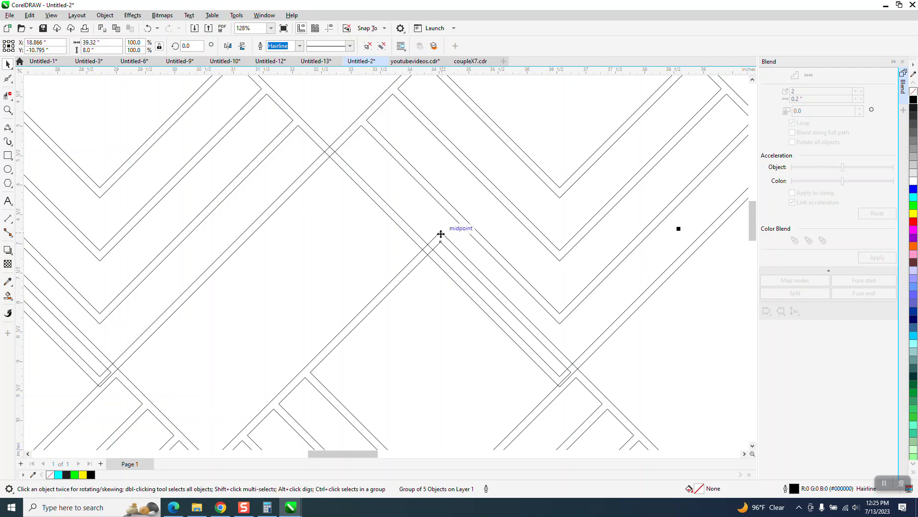
drag(441, 233, 329, 145)
scroll(360, 192, down, 6)
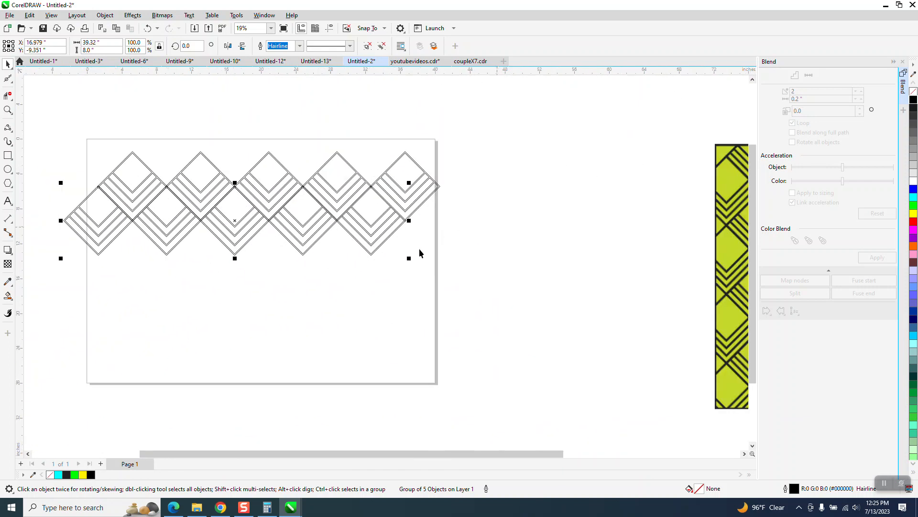
Select both diamond rows and duplicate them three times to extend the lattice down the page
drag(87, 159, 157, 224)
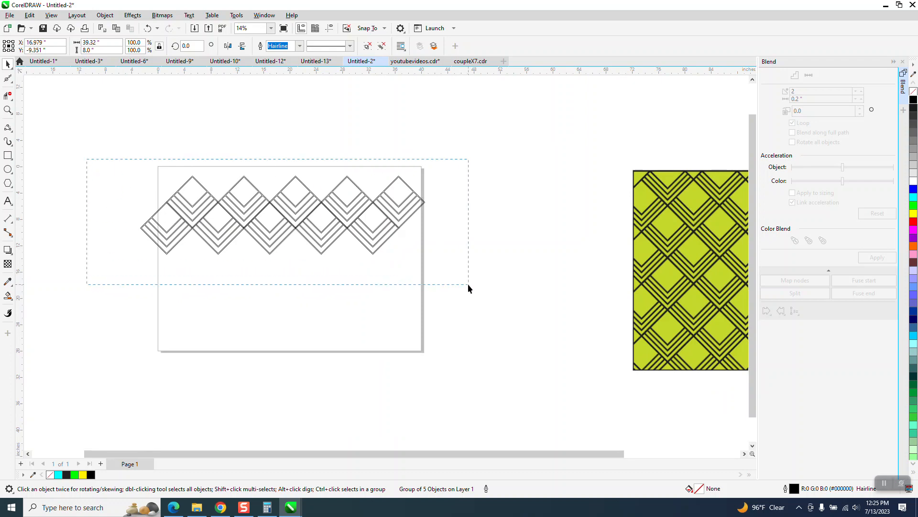
drag(467, 283, 469, 284)
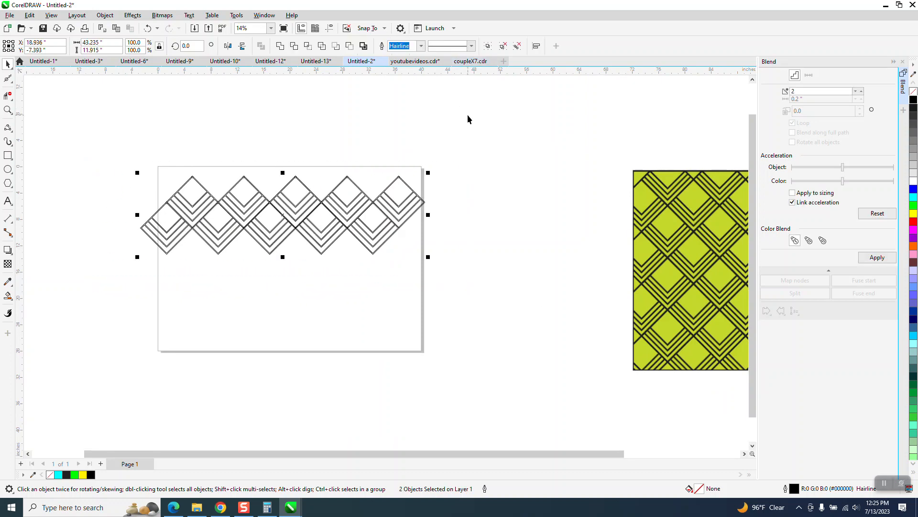
key(ctrl+d)
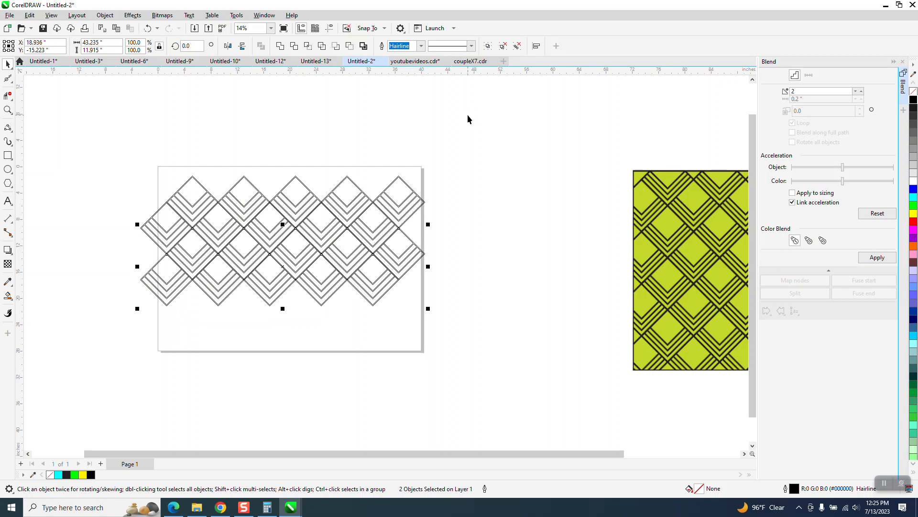
key(ctrl+s)
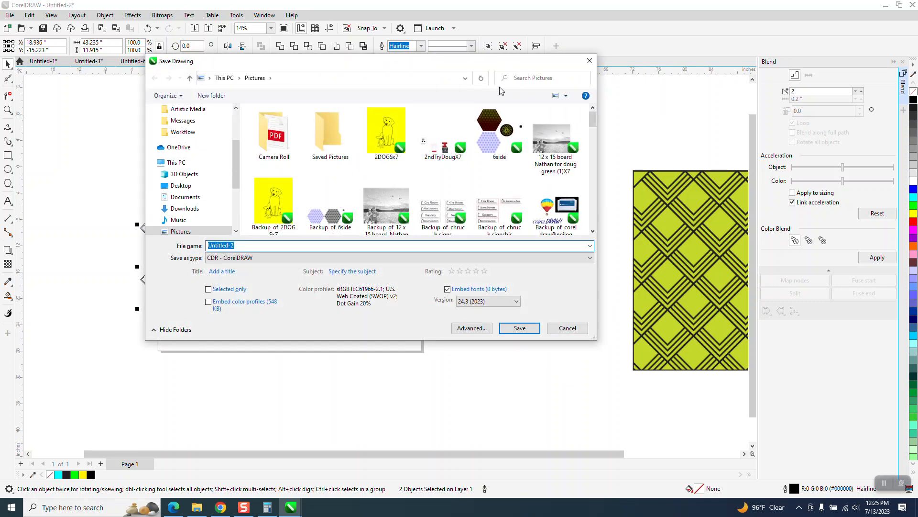
click(589, 60)
key(ctrl+d)
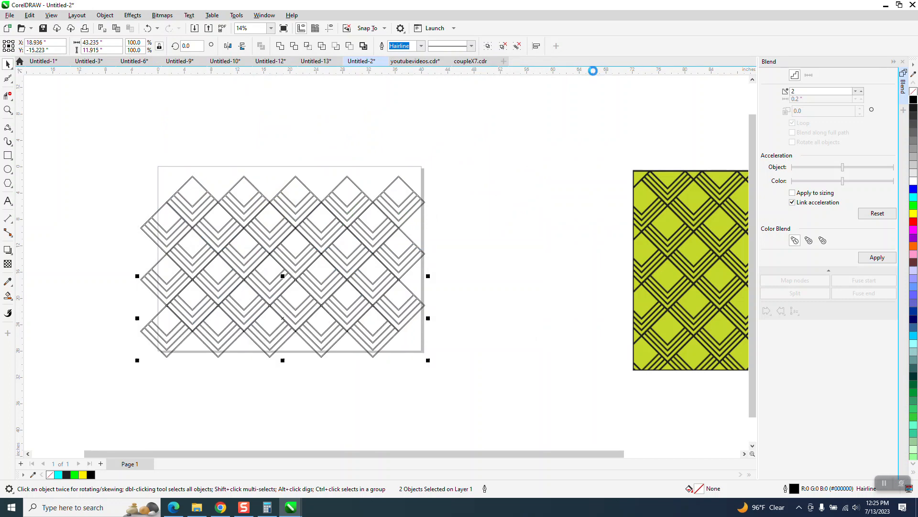
key(ctrl+d)
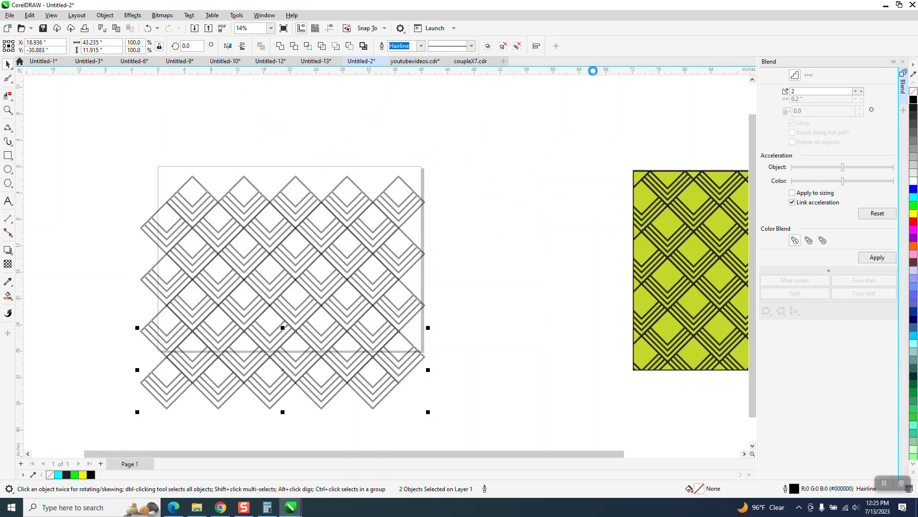
Select all eight diamond rows and apply black from the colour palette
click(392, 129)
scroll(332, 144, down, 2)
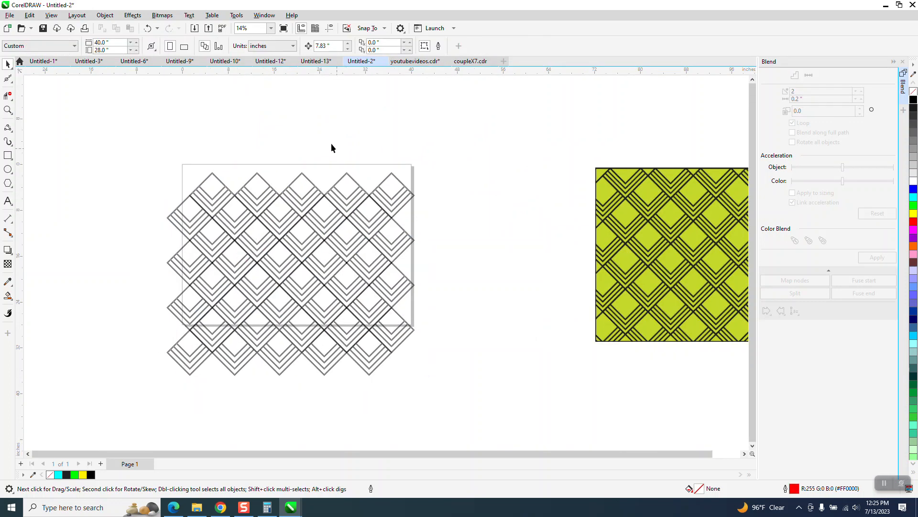
drag(188, 248, 452, 376)
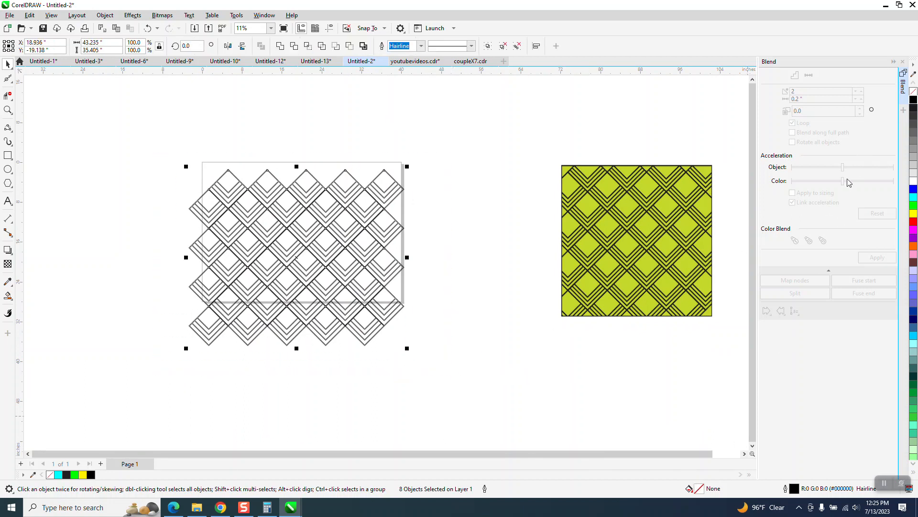
click(914, 100)
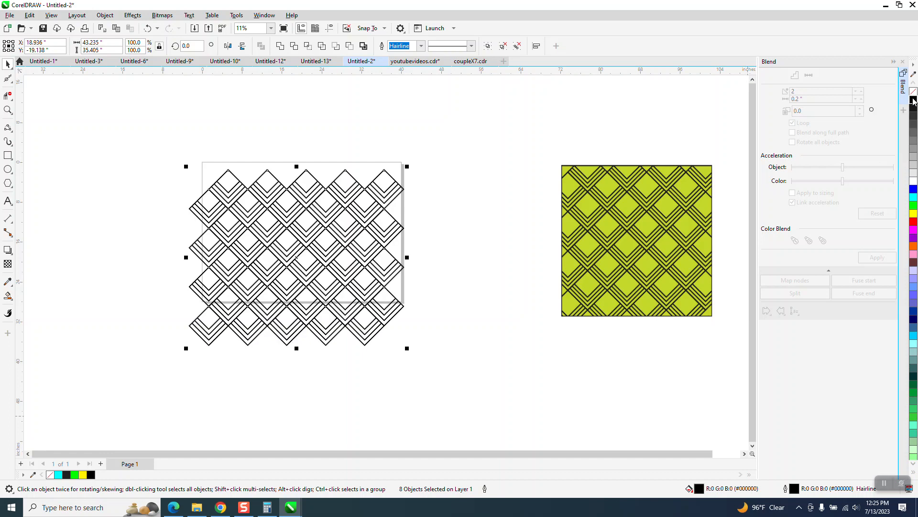
Zoom in to inspect the diamond lattice closely, then zoom back out to the whole page
click(8, 110)
drag(218, 173, 282, 201)
scroll(282, 201, down, 5)
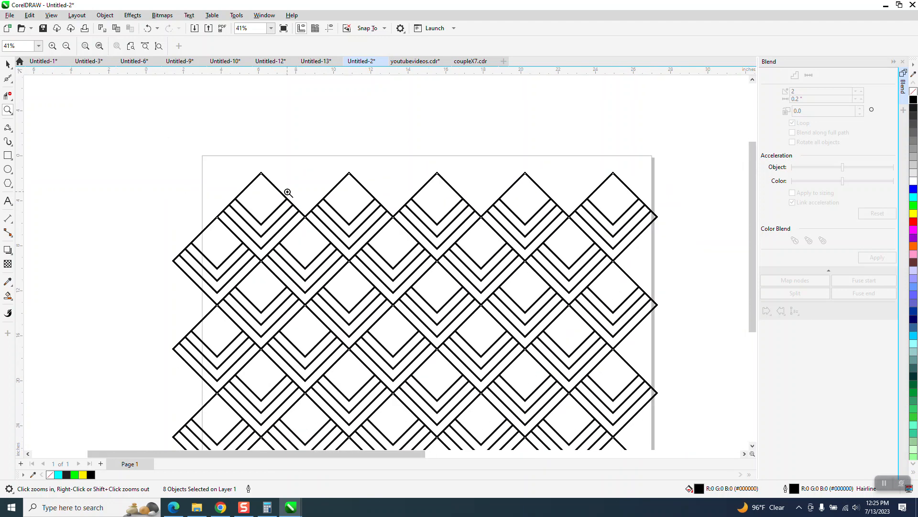
scroll(287, 189, down, 1)
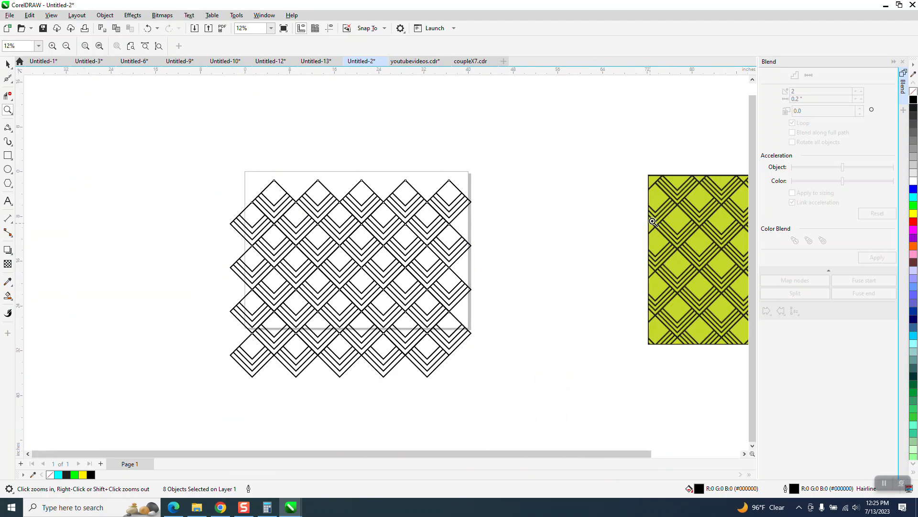
scroll(634, 219, down, 1)
click(8, 64)
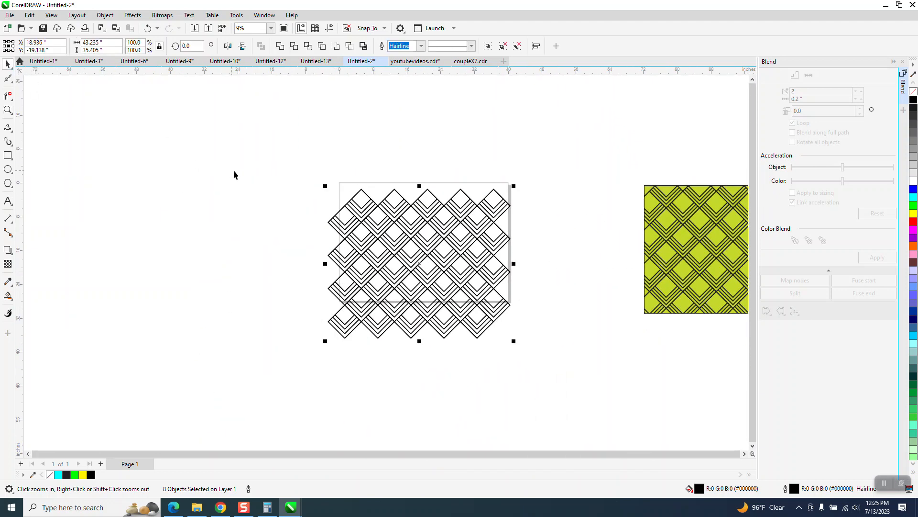
scroll(319, 181, down, 1)
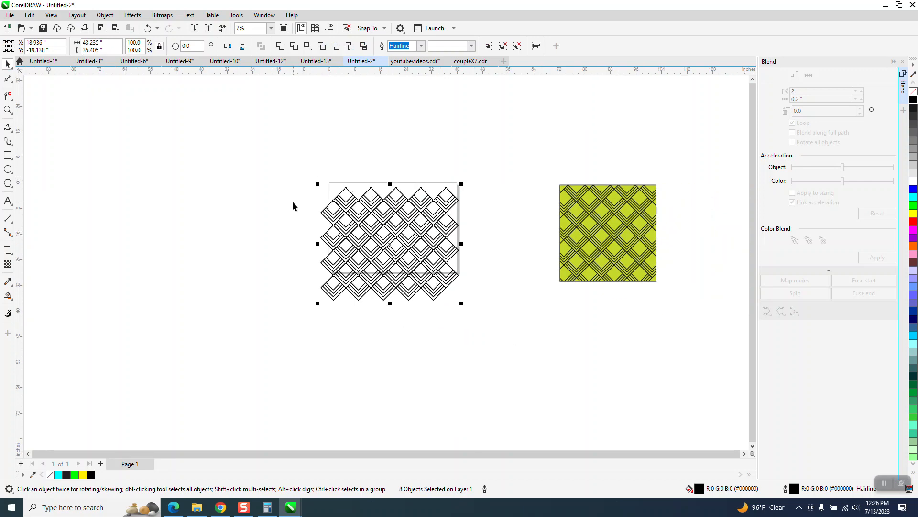
click(349, 293)
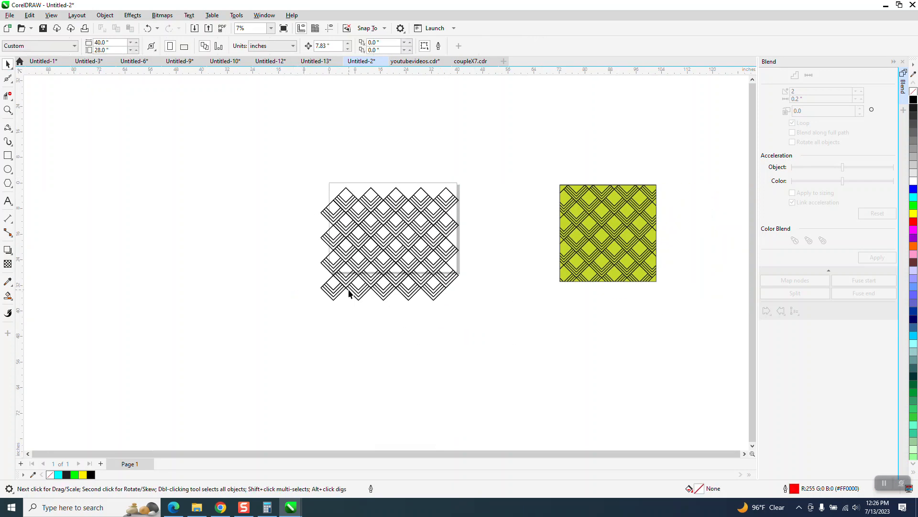
click(357, 291)
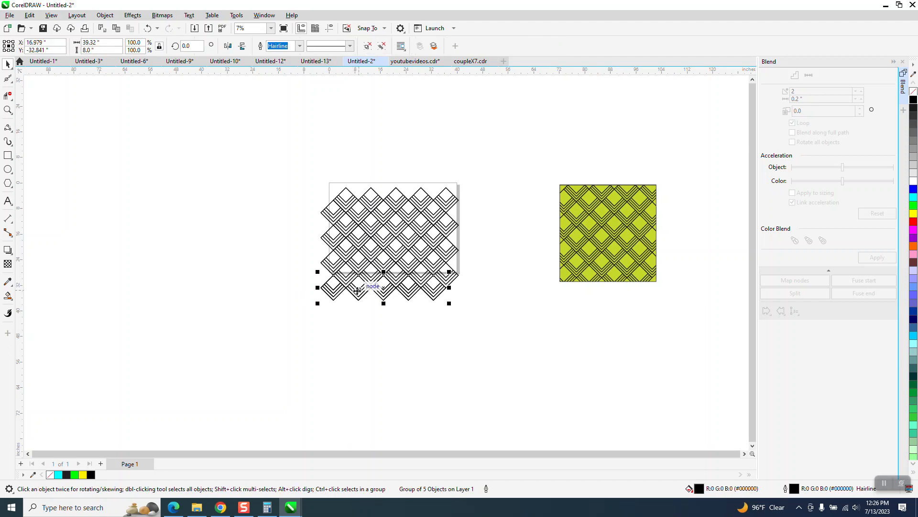
key(ctrl+d)
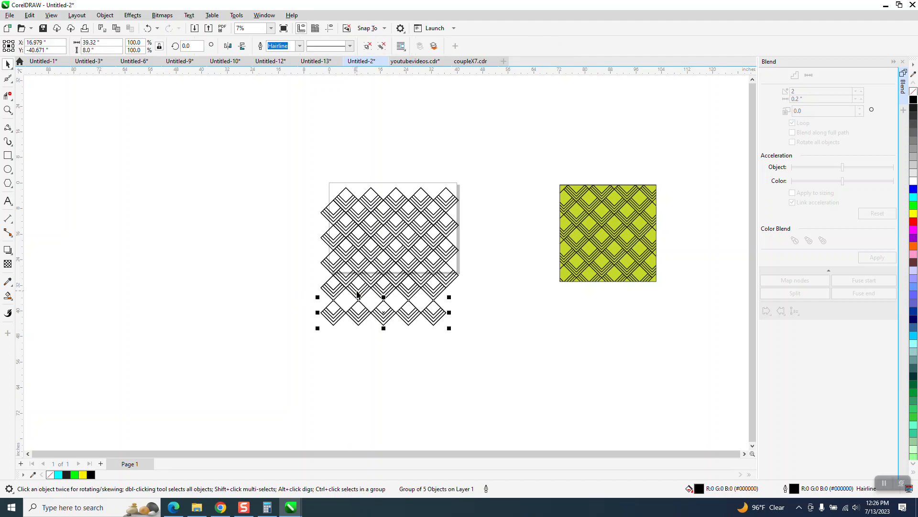
key(Delete)
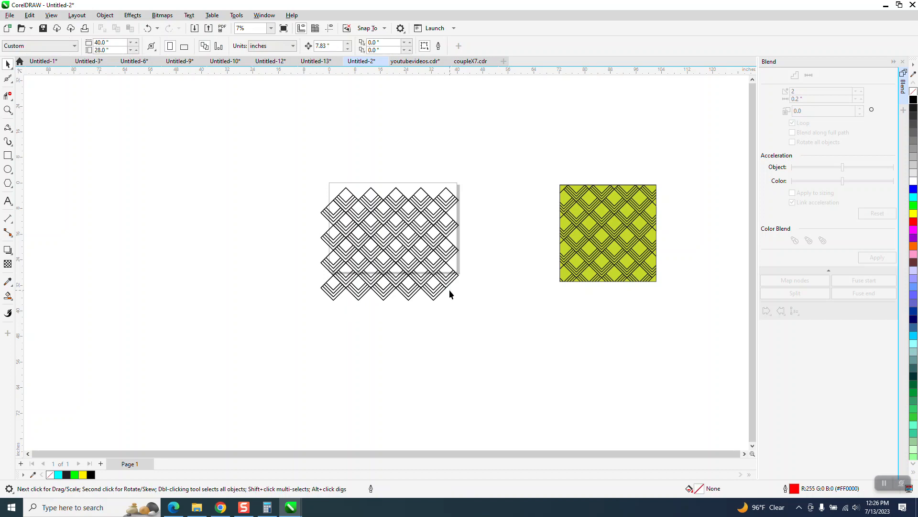
Duplicate all eight diamond rows and nudge the copy down to extend the lattice below
drag(506, 328, 550, 354)
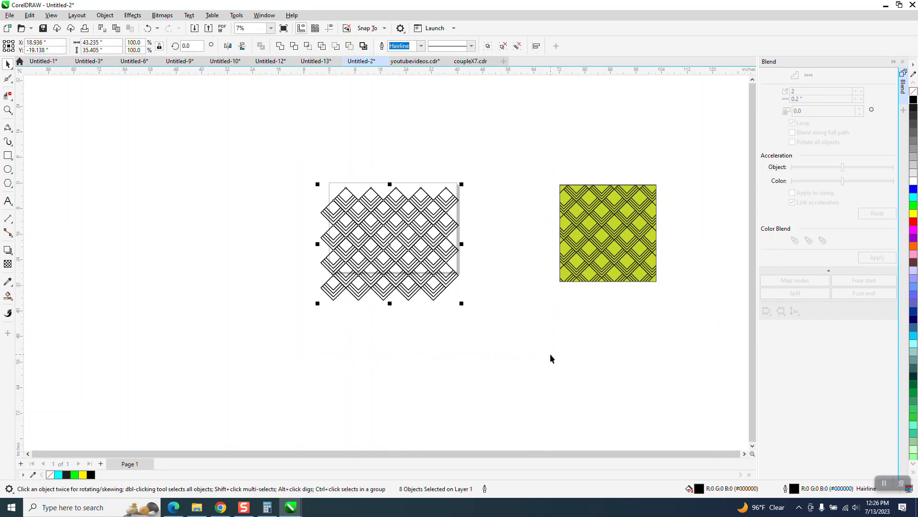
key(ctrl+d)
key(Down)
key(Down)
key(Down)
key(Down)
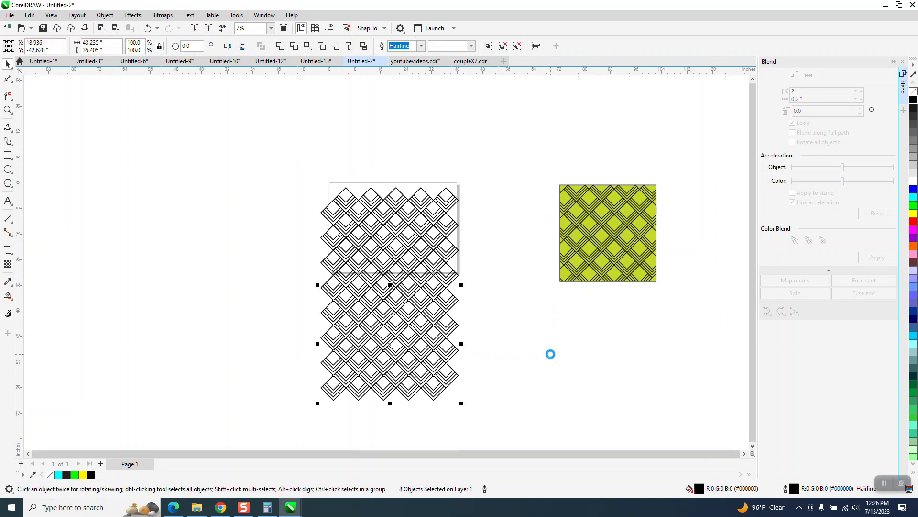
key(Up)
click(497, 293)
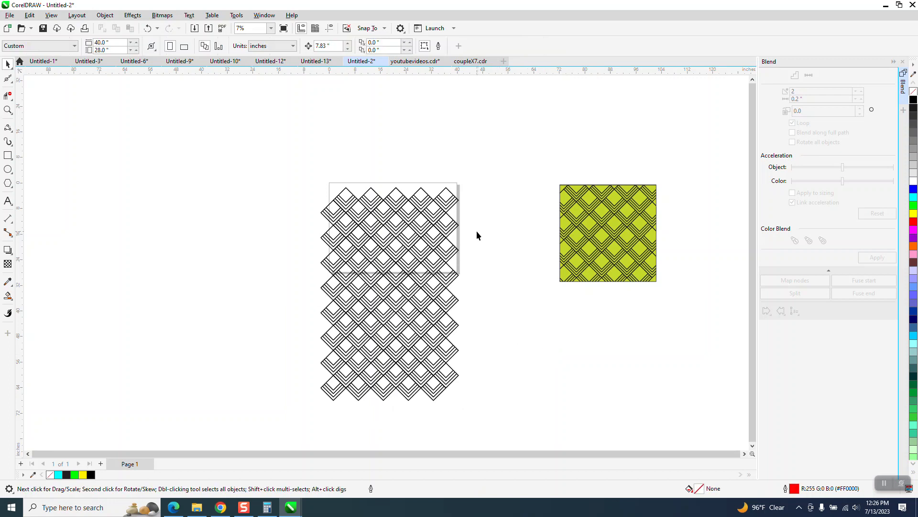
Group all sixteen diamond rows and center the group on the page
drag(452, 411, 518, 420)
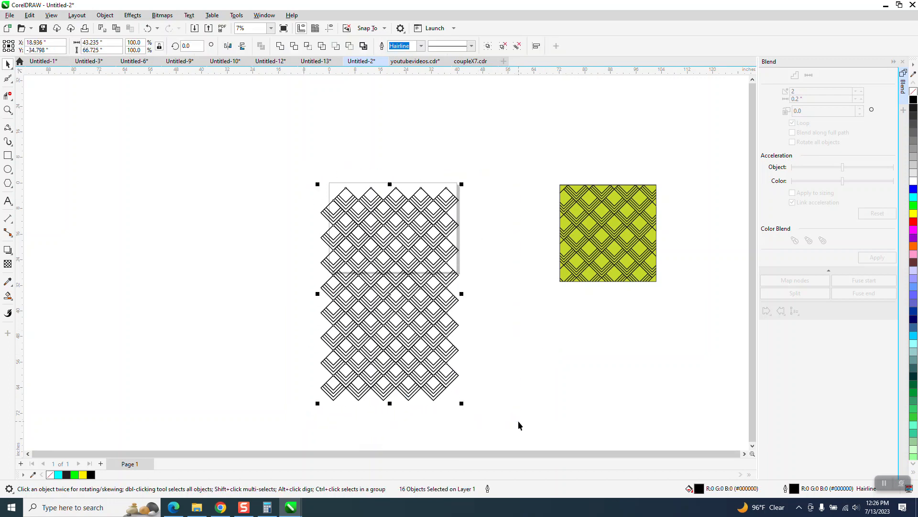
key(ctrl+g)
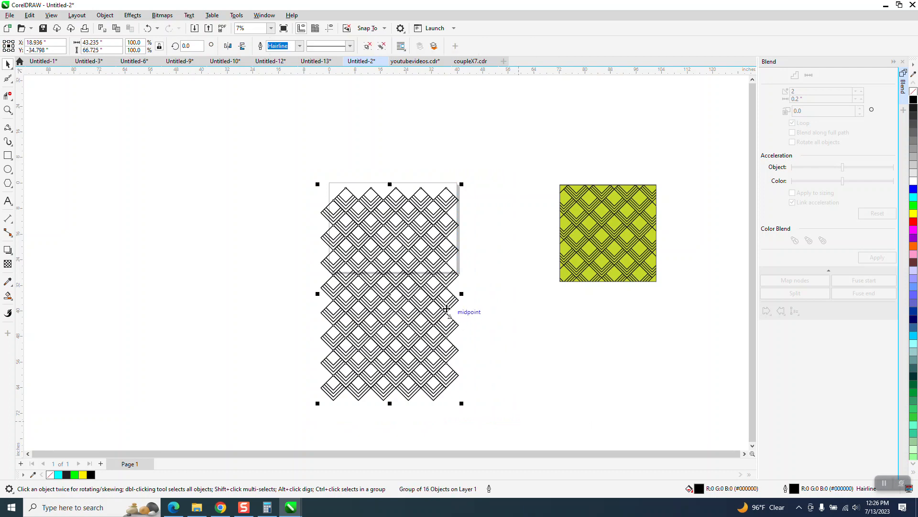
key(p)
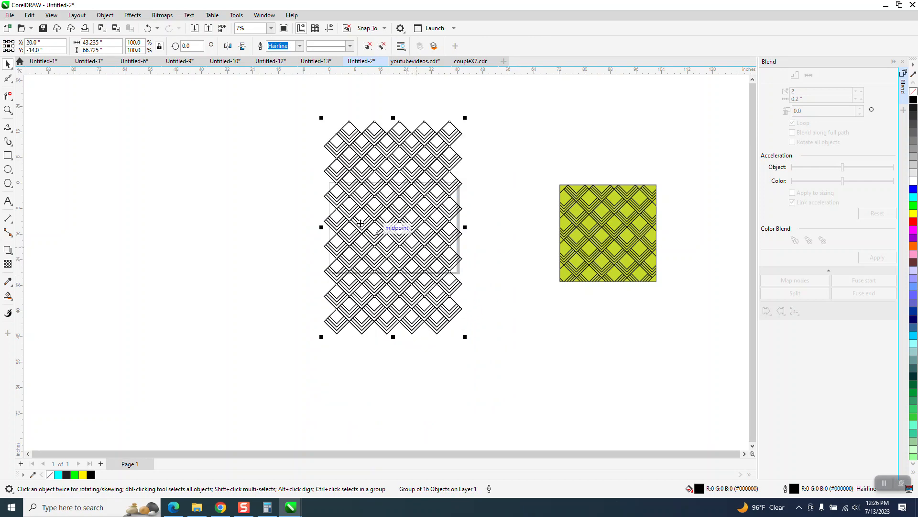
Draw a square rectangle about 30.39 inches wide and center it on the page
click(7, 156)
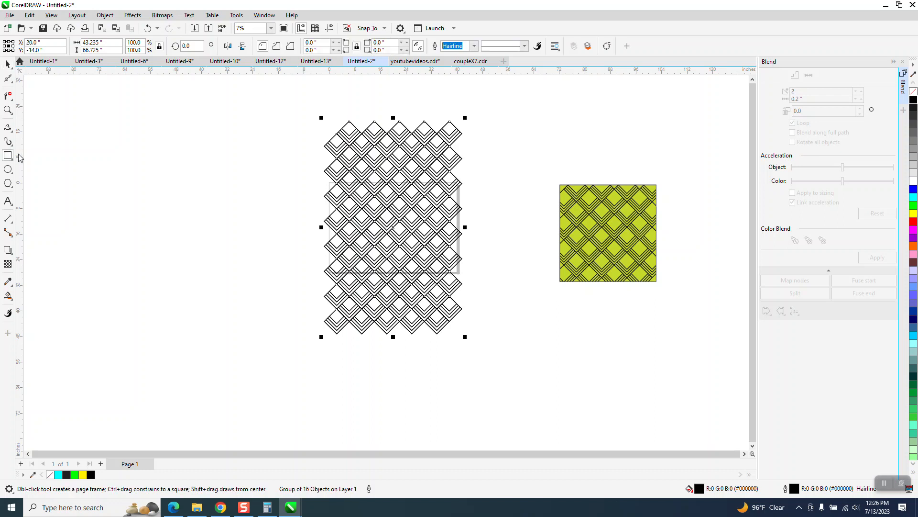
drag(274, 177, 227, 268)
key(p)
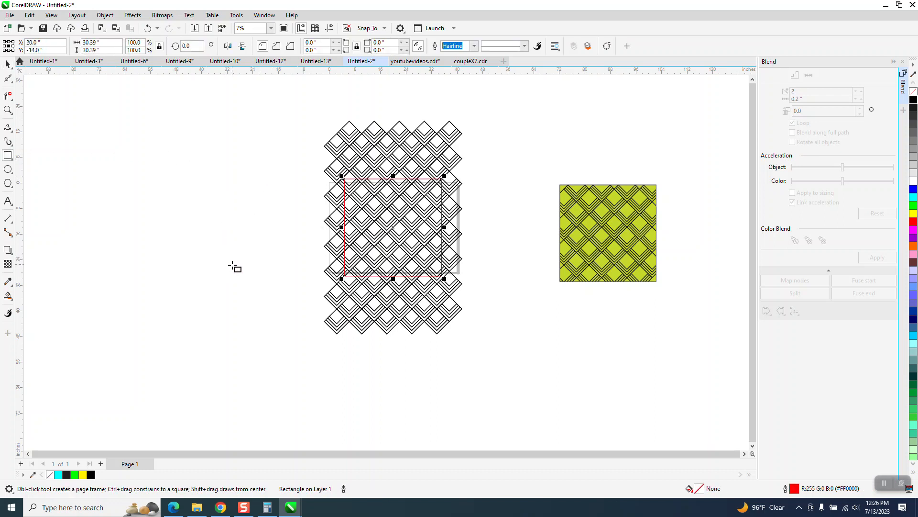
Move the reference pattern image closer to the lattice
click(8, 110)
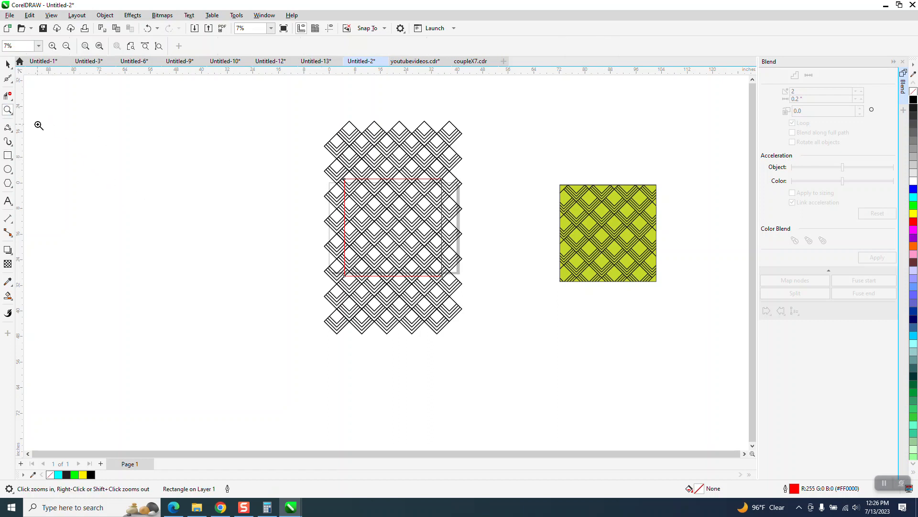
click(7, 64)
drag(636, 235, 555, 221)
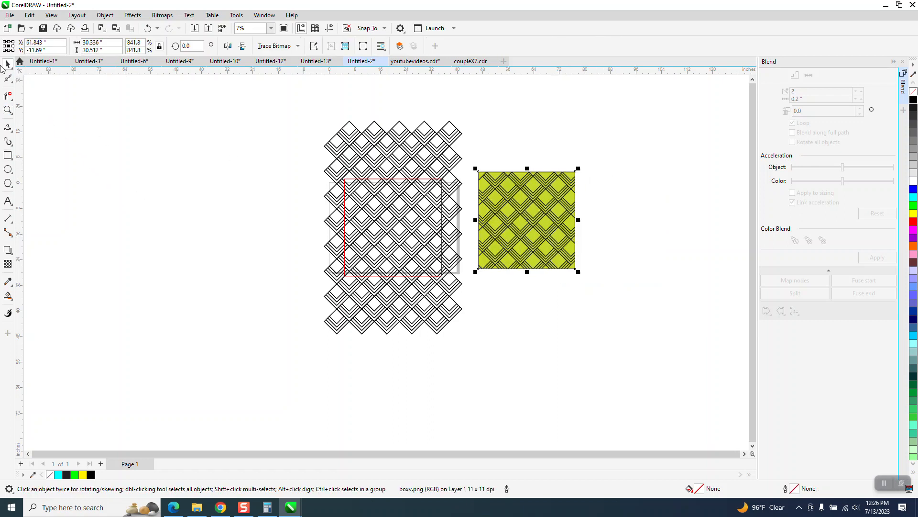
Enlarge the rectangle proportionally to about 35.18 inches square over the lattice
click(7, 110)
drag(303, 134, 610, 326)
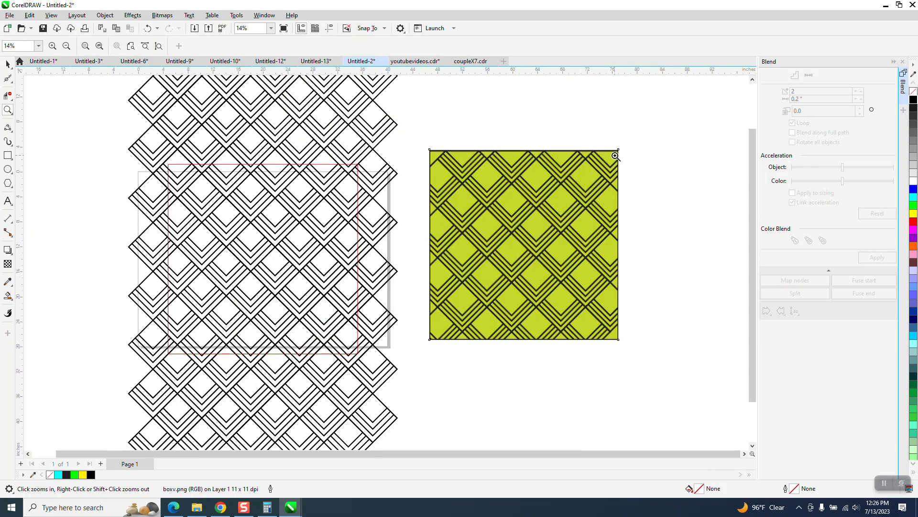
click(9, 65)
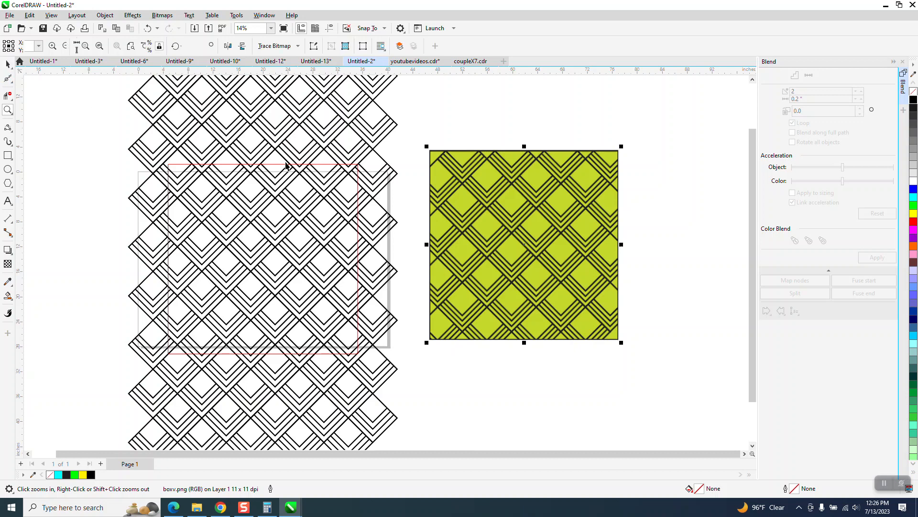
click(358, 169)
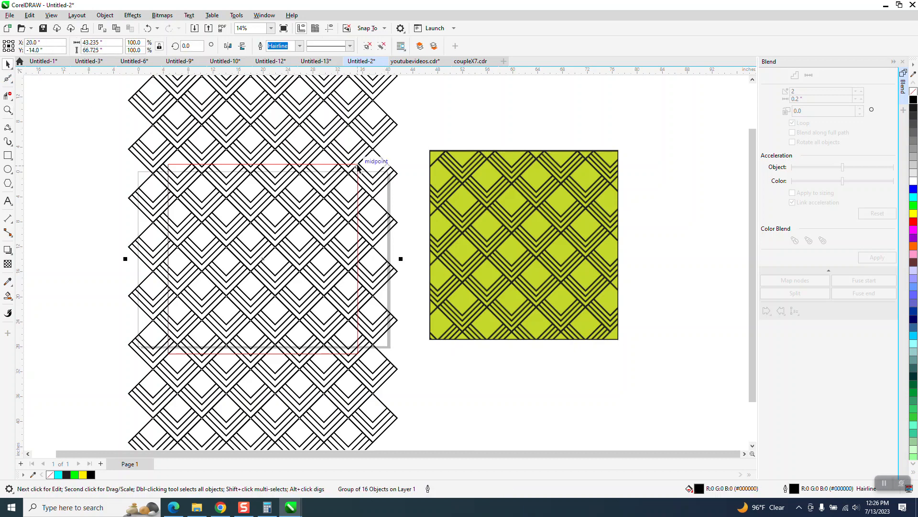
click(380, 175)
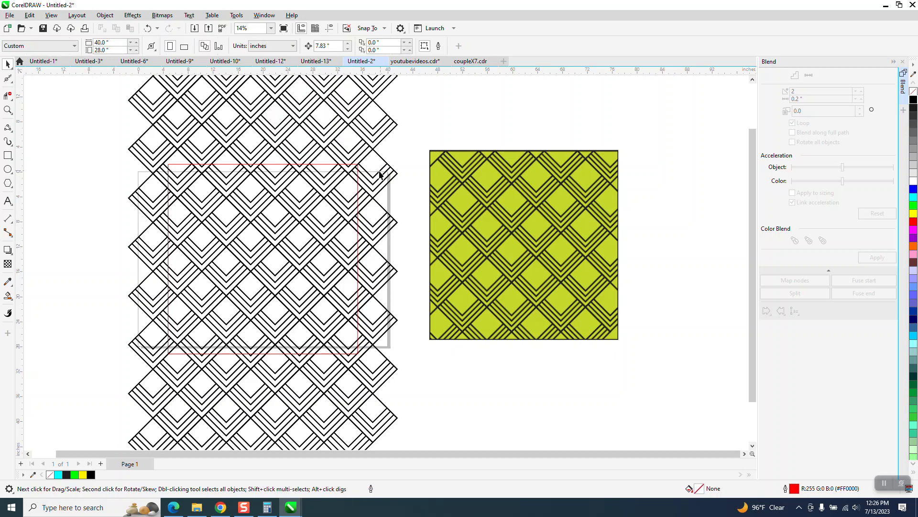
click(358, 189)
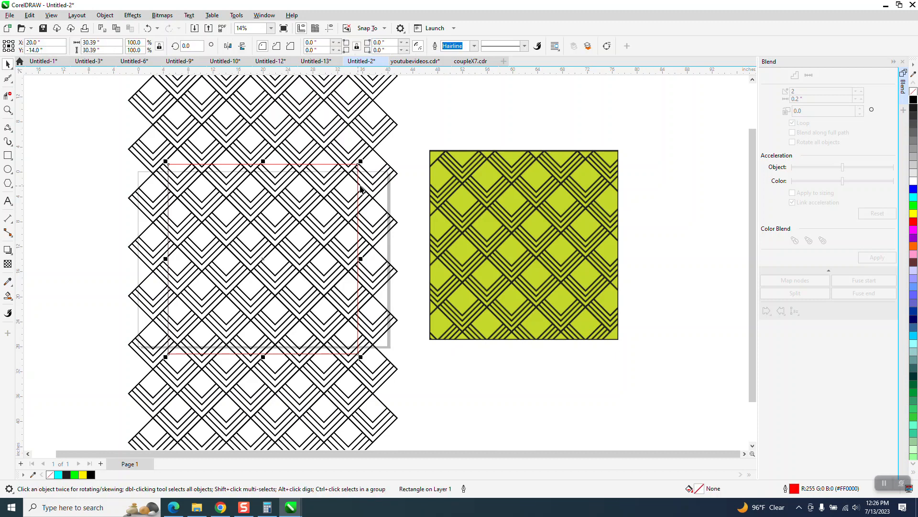
drag(361, 161, 376, 148)
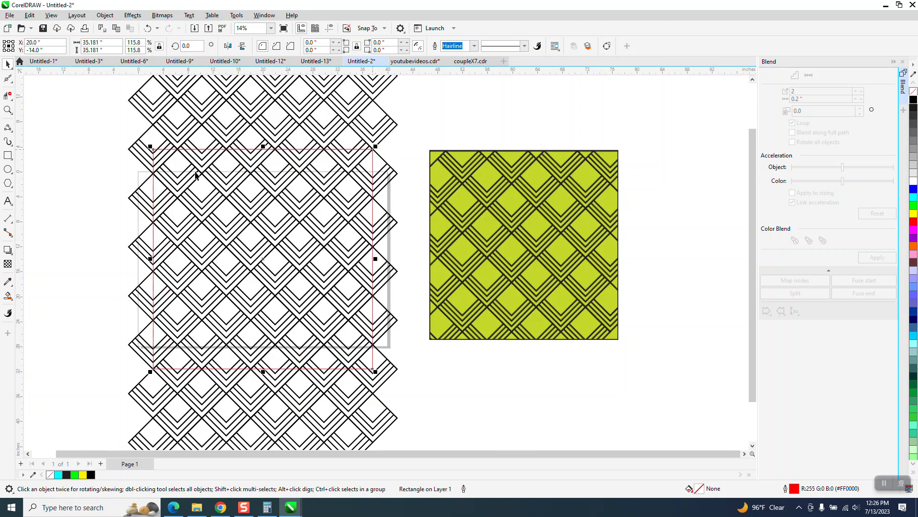
Move the reference pattern image further right, away from the lattice
scroll(209, 299, down, 1)
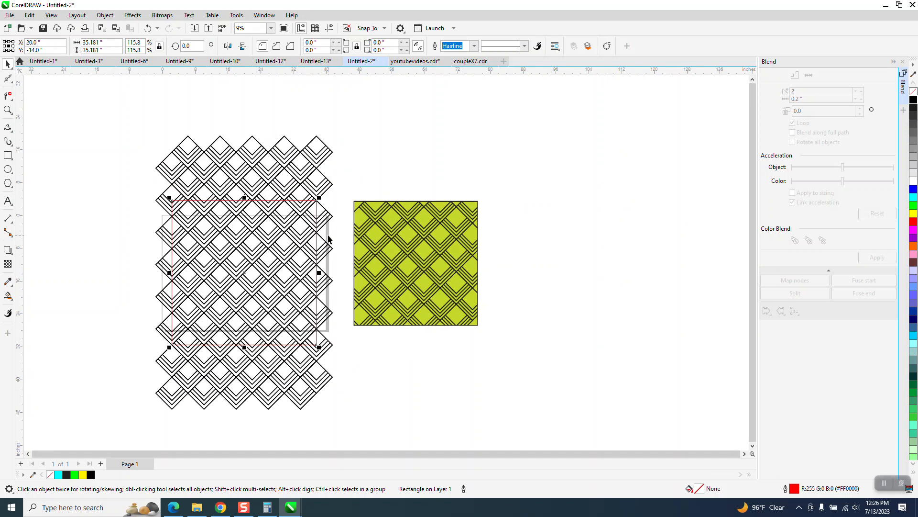
drag(360, 238, 570, 217)
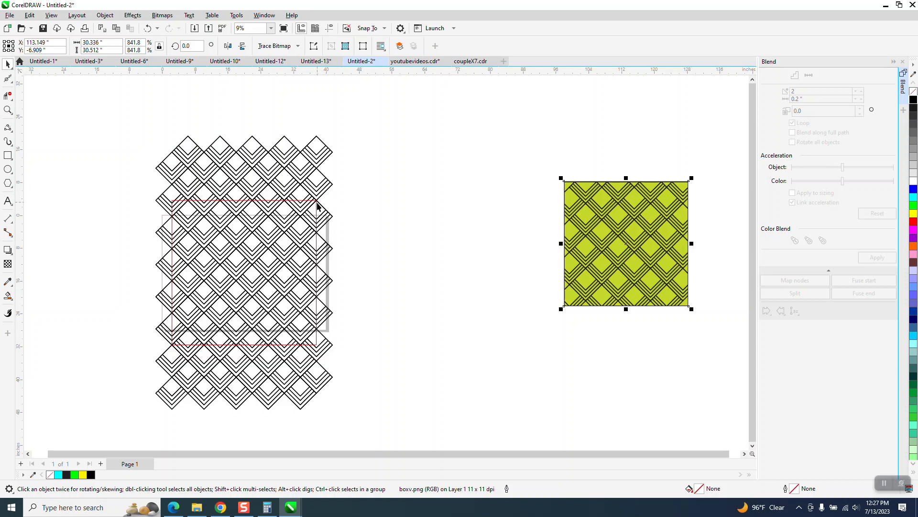
Set the nudge distance to 38.0 inches
click(318, 207)
click(382, 185)
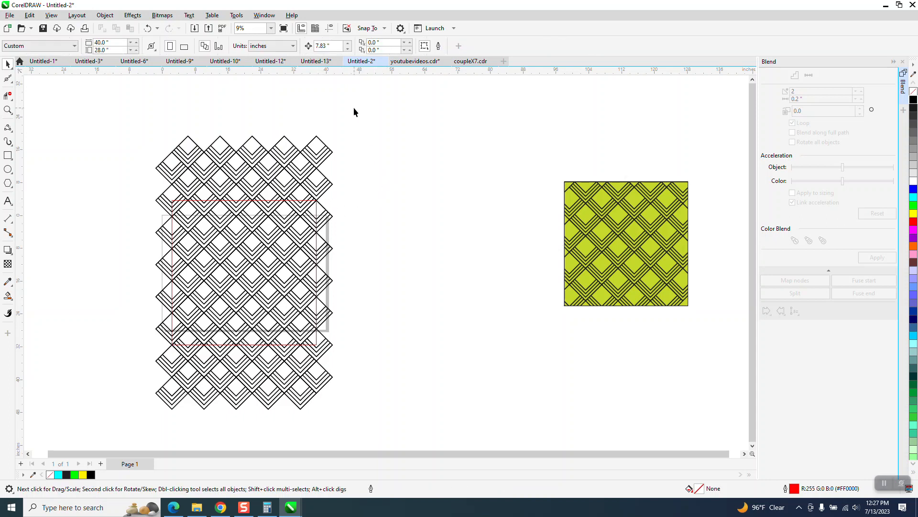
drag(332, 46, 326, 47)
text(38)
Try to intersect the lattice group with the rectangle, then undo the intersection
click(199, 148)
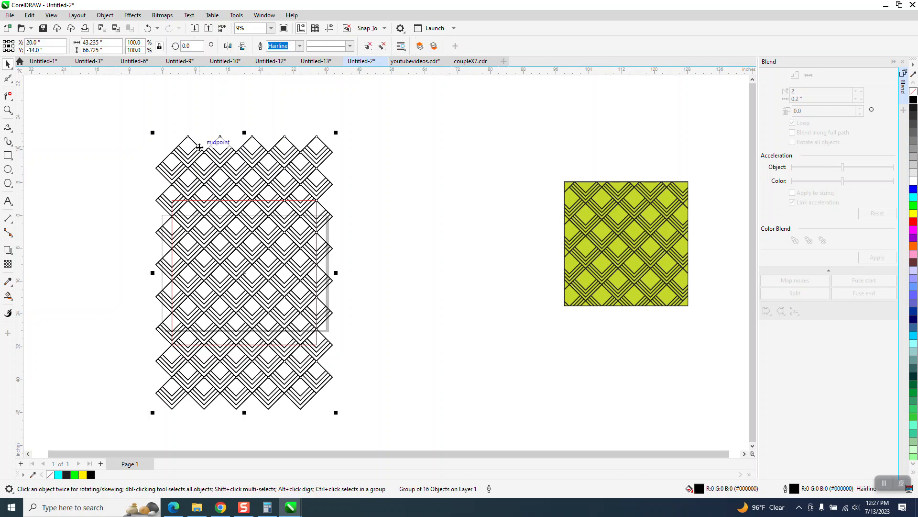
drag(140, 120, 371, 425)
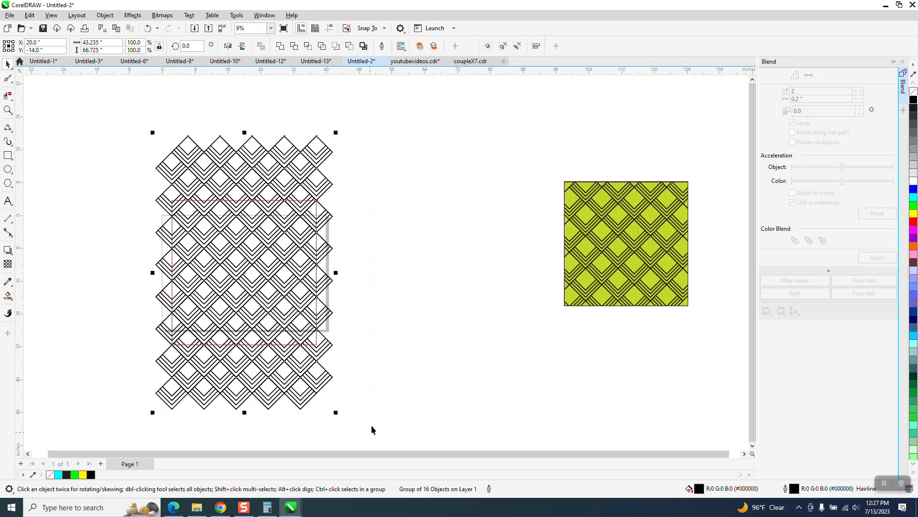
click(308, 46)
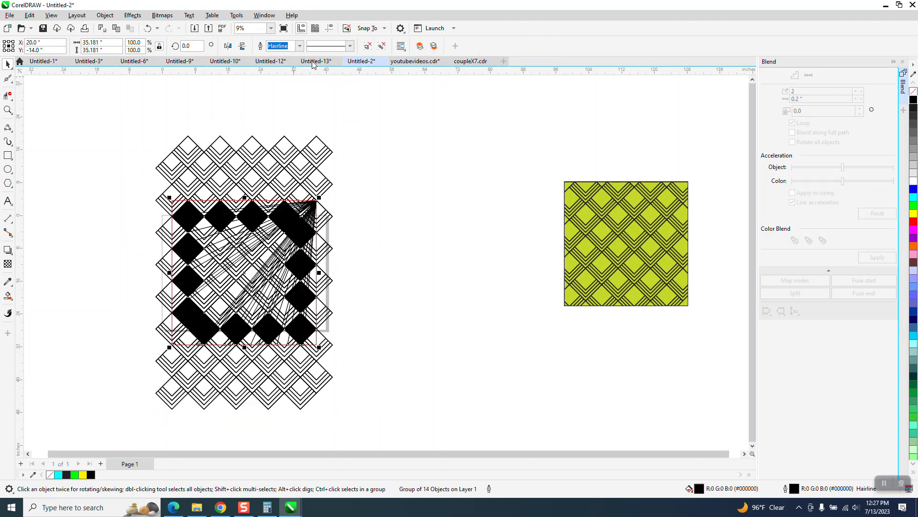
click(148, 29)
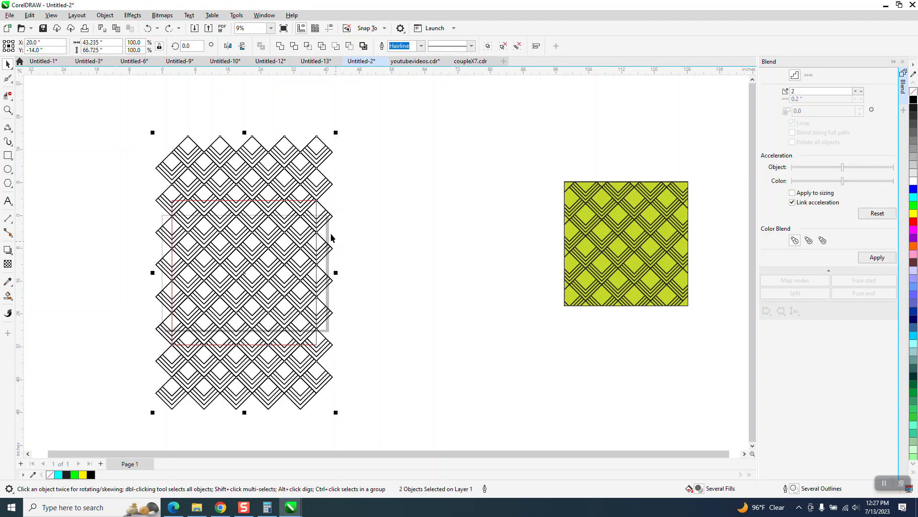
click(355, 183)
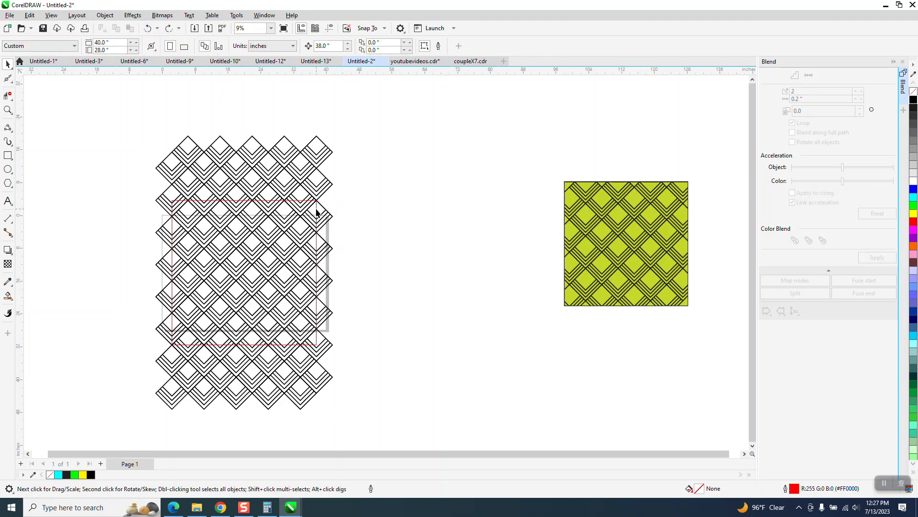
Move the rectangle off the lattice to its right
drag(316, 212, 495, 213)
click(272, 205)
mouse_move(273, 206)
mouse_down()
mouse_move(263, 255)
mouse_move(213, 230)
mouse_move(284, 204)
mouse_up()
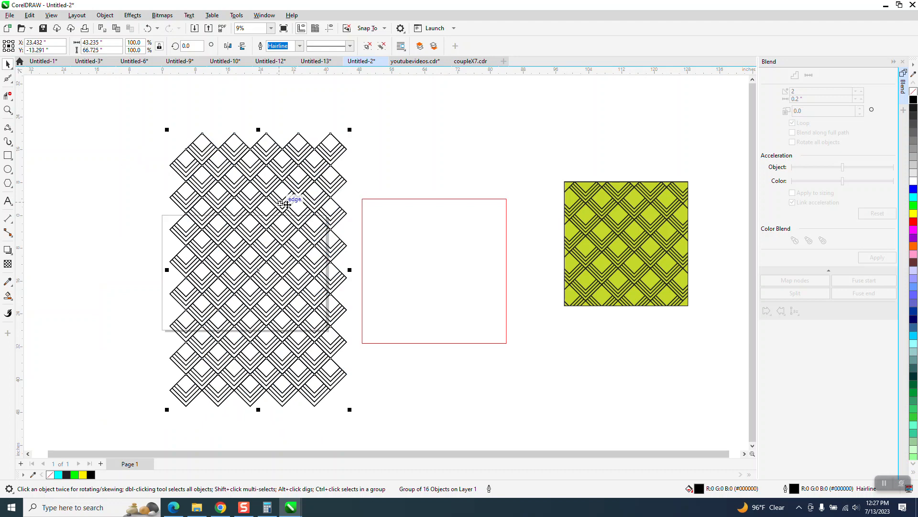
key(ctrl+z)
Shrink the rectangle to about 31.16 inches square and center it on the page over the lattice
click(419, 214)
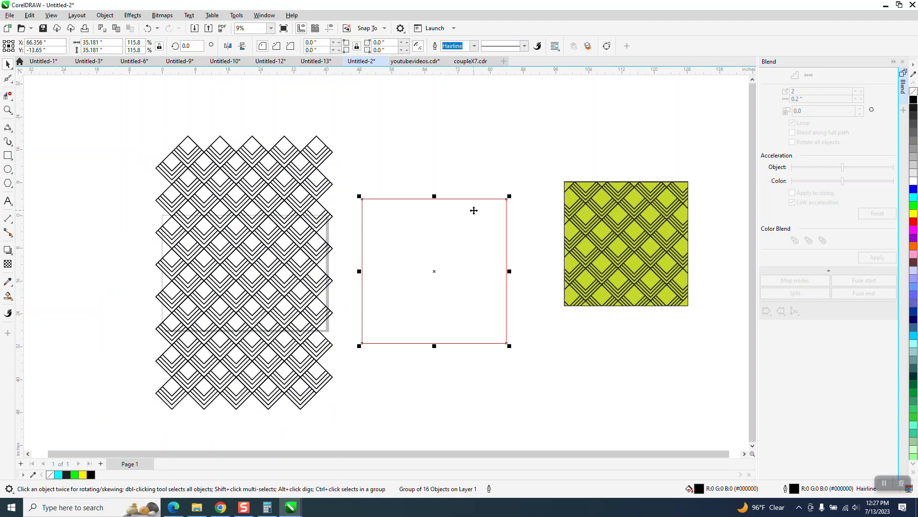
drag(509, 197, 504, 206)
key(p)
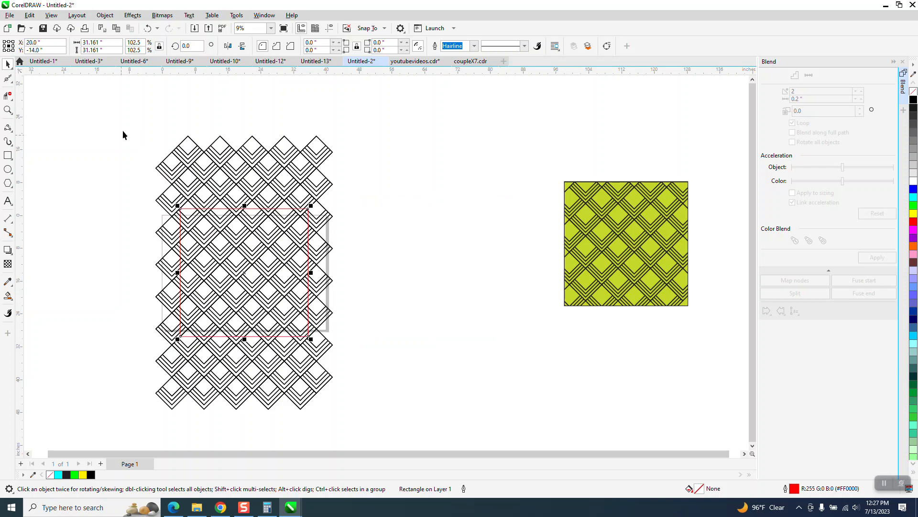
drag(125, 122, 383, 407)
scroll(378, 361, down, 1)
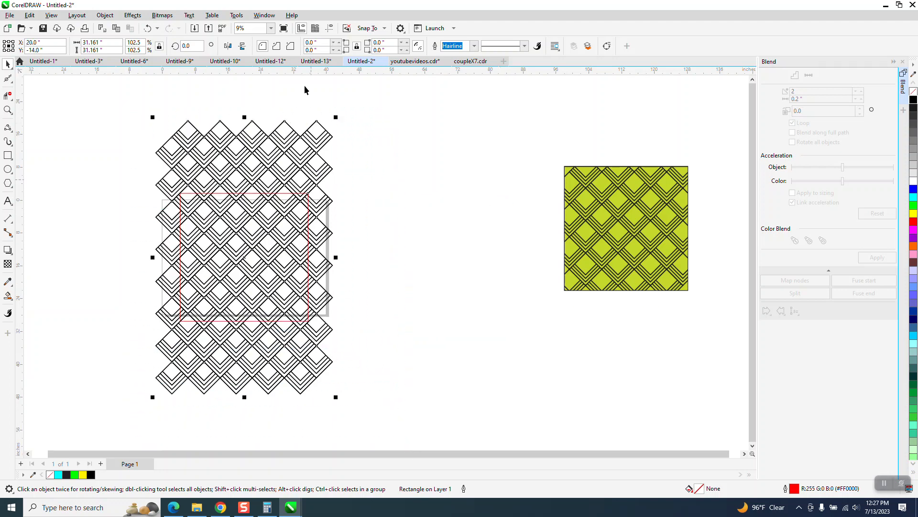
click(306, 46)
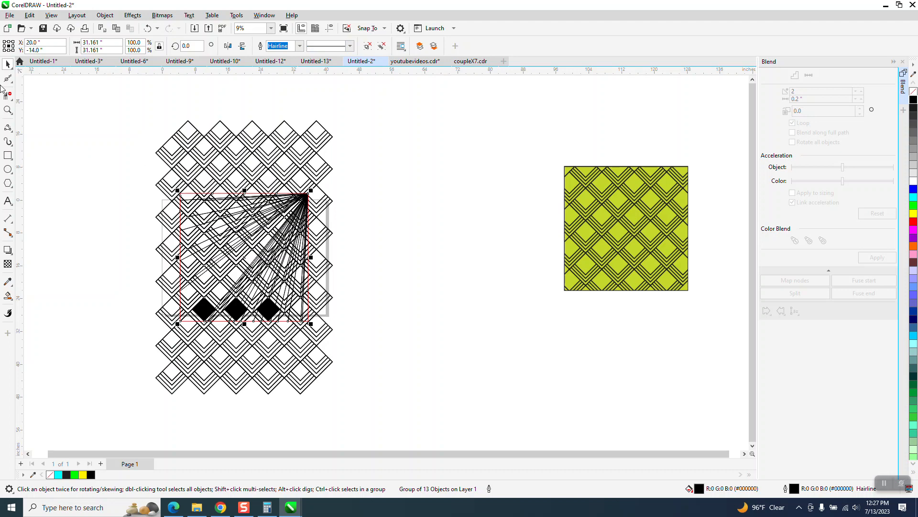
click(8, 109)
click(8, 64)
click(148, 28)
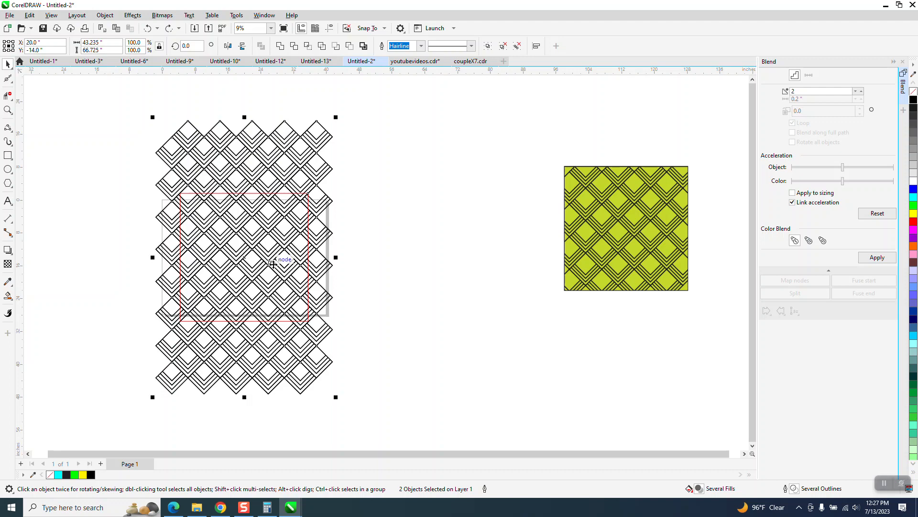
Move the rectangle beside the lattice and place the lattice group inside it as a PowerClip frame
click(397, 176)
drag(284, 196, 460, 190)
click(319, 185)
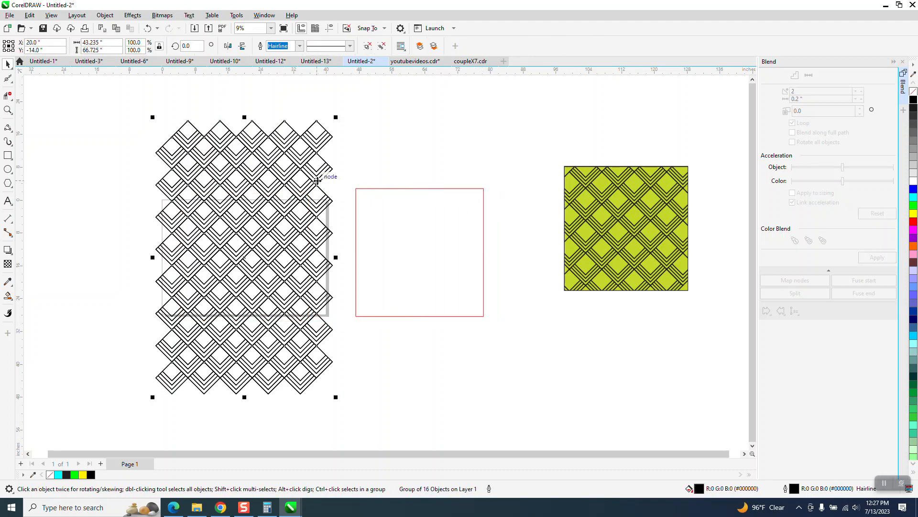
click(105, 15)
mouse_move(119, 52)
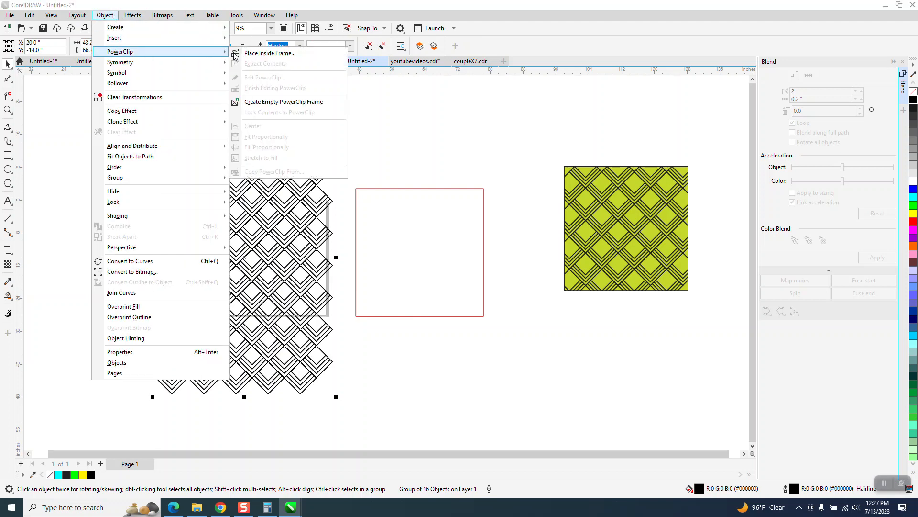
click(269, 53)
click(392, 248)
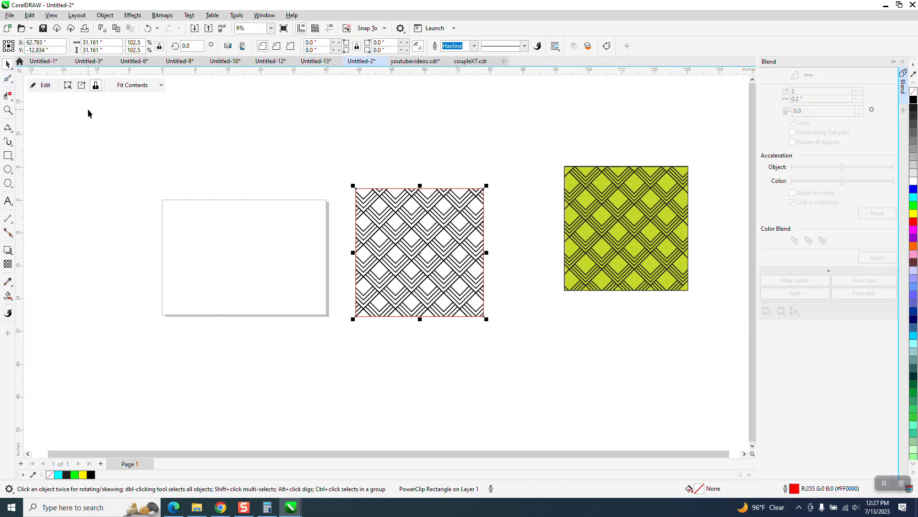
Change the PowerClip frame's outline color to black
click(138, 138)
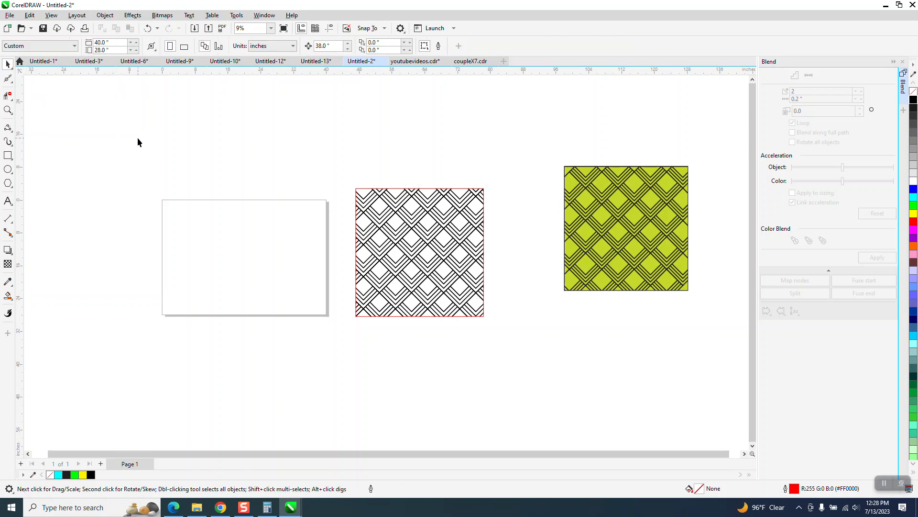
click(396, 189)
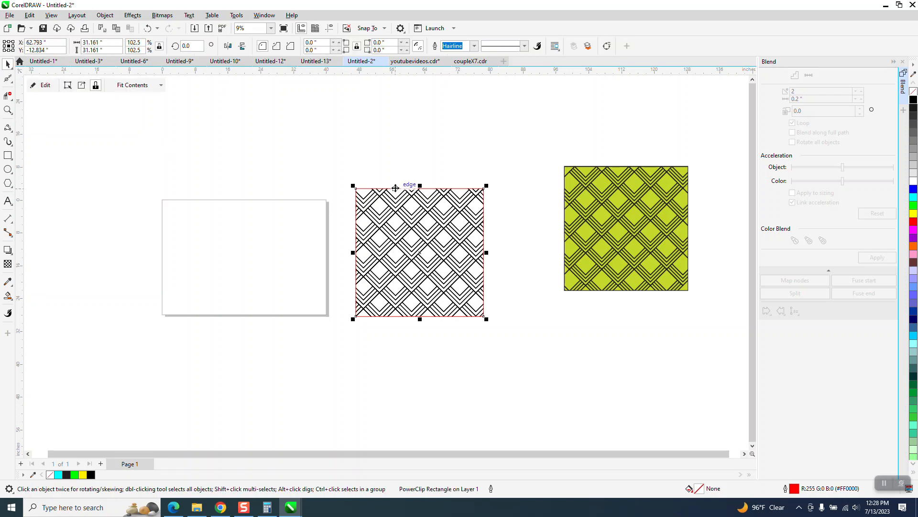
key(ctrl+z)
key(ctrl+shift+z)
right_click(912, 100)
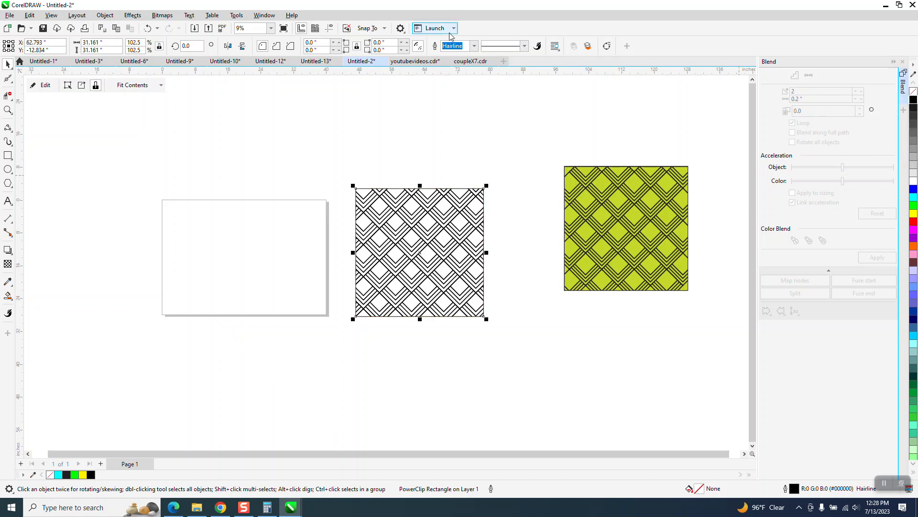
Set the PowerClip frame's outline width to 0.125 in
click(8, 110)
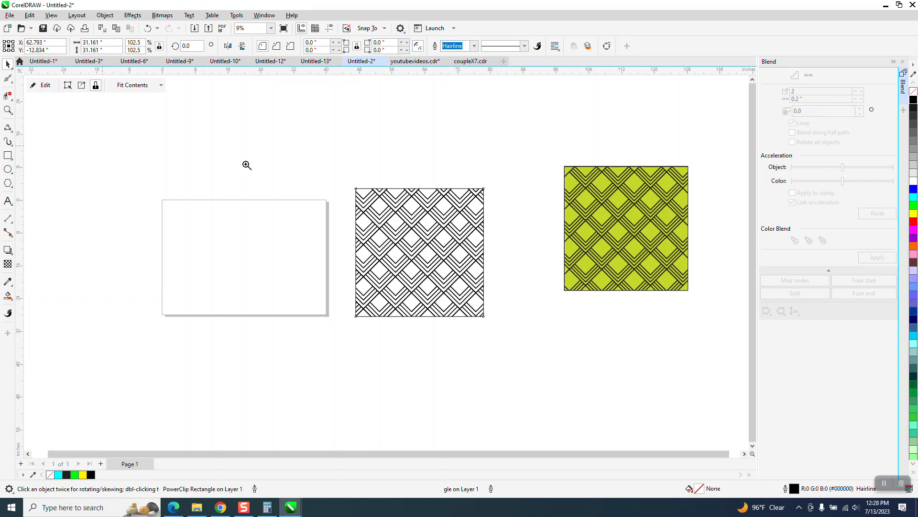
drag(286, 166, 545, 363)
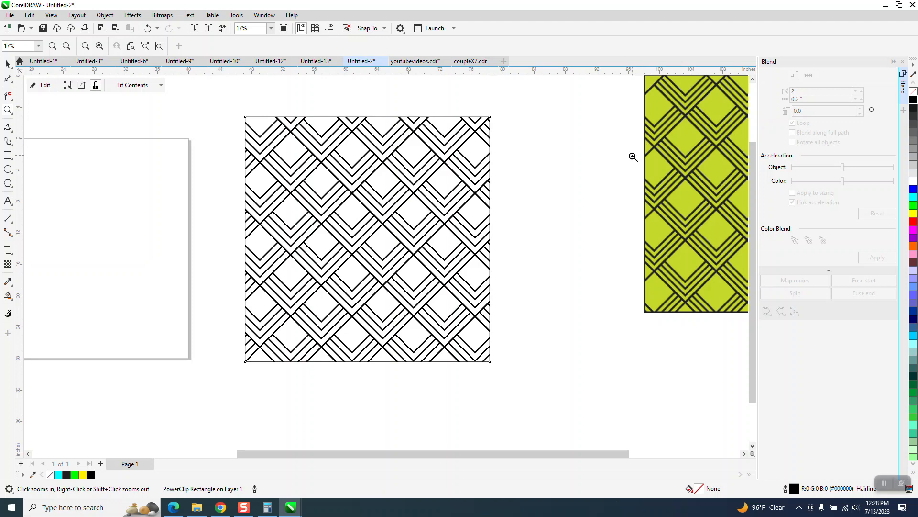
click(6, 64)
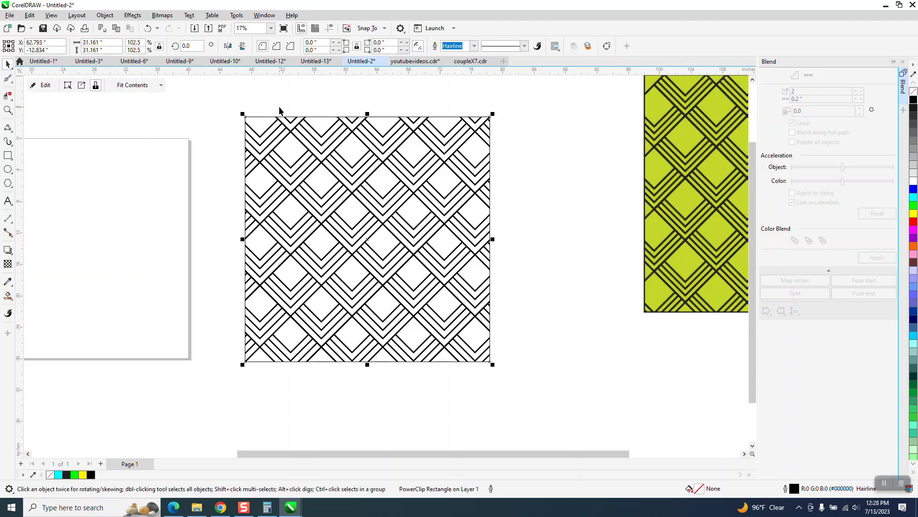
click(474, 46)
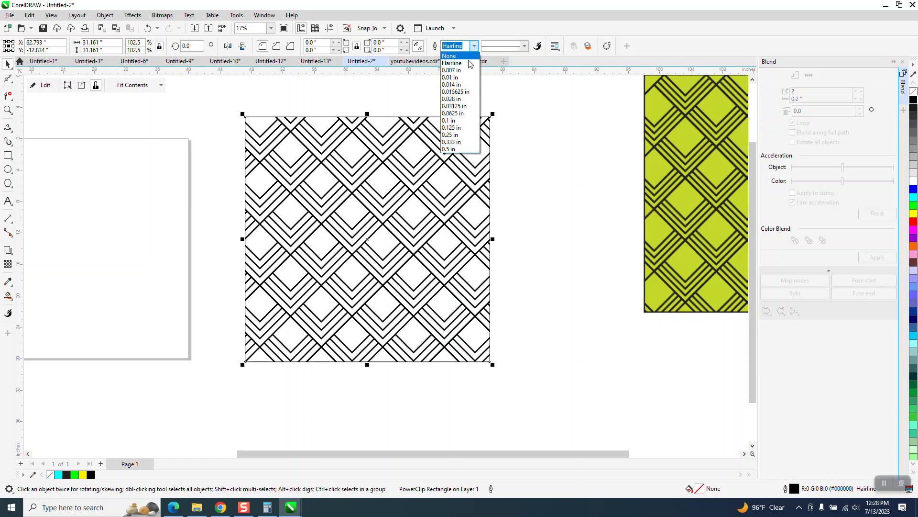
click(449, 121)
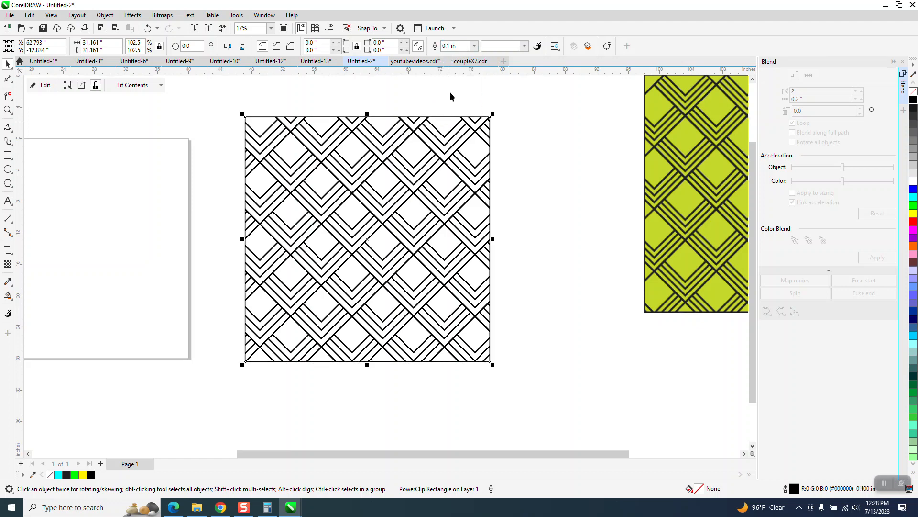
click(474, 46)
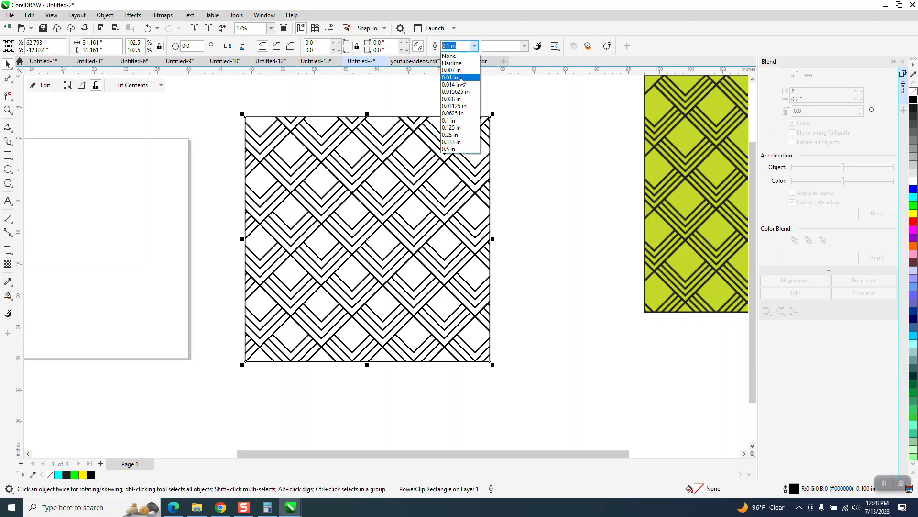
click(450, 135)
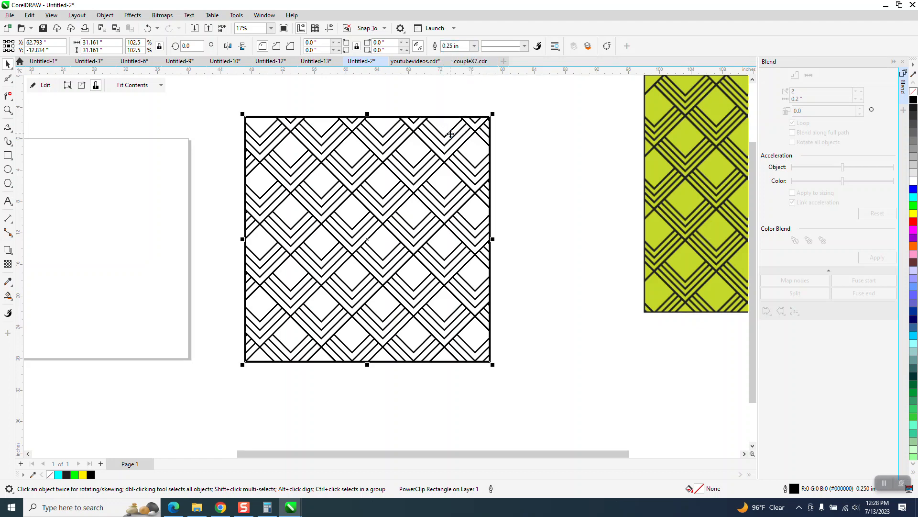
click(474, 46)
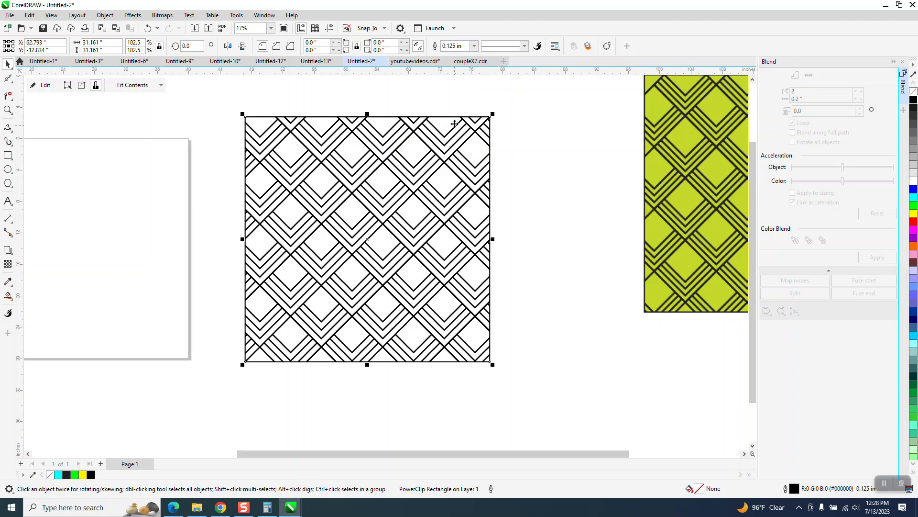
click(468, 103)
Fill the PowerClip frame with green and move it next to the reference pattern
scroll(375, 162, down, 1)
drag(376, 170, 385, 185)
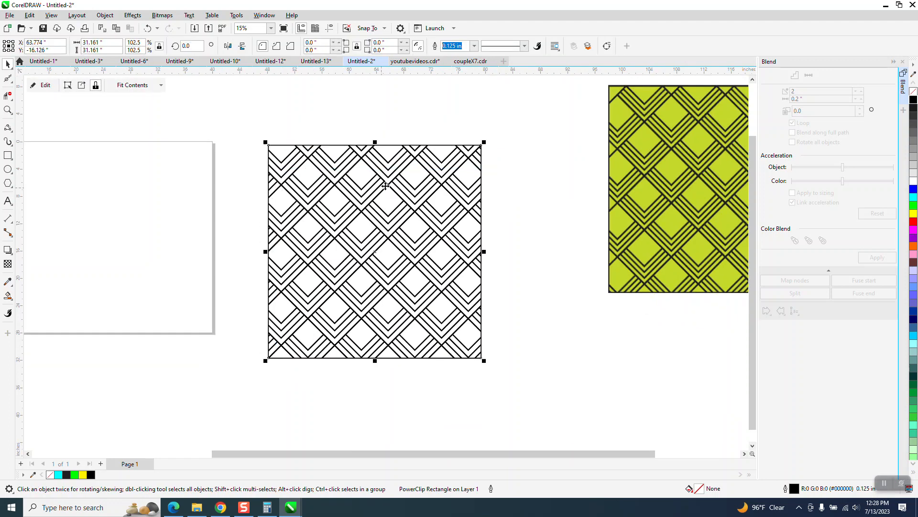
scroll(390, 184, down, 2)
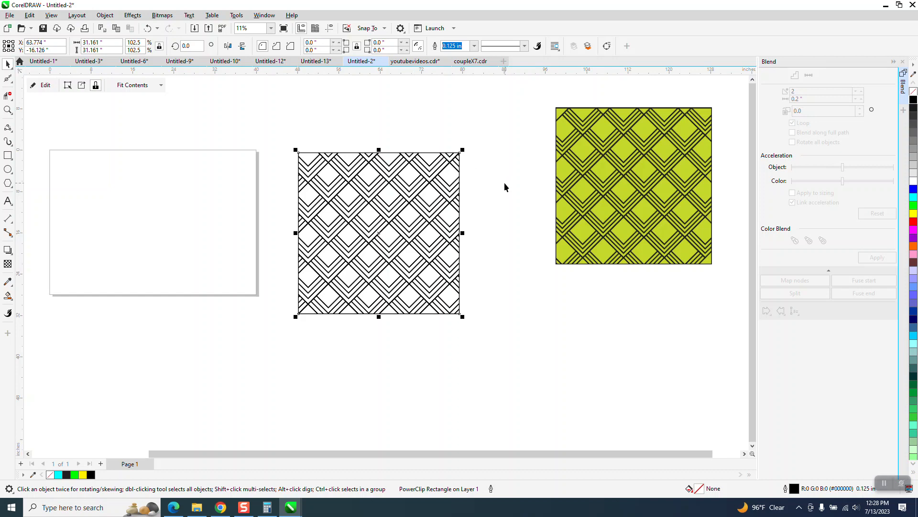
click(913, 205)
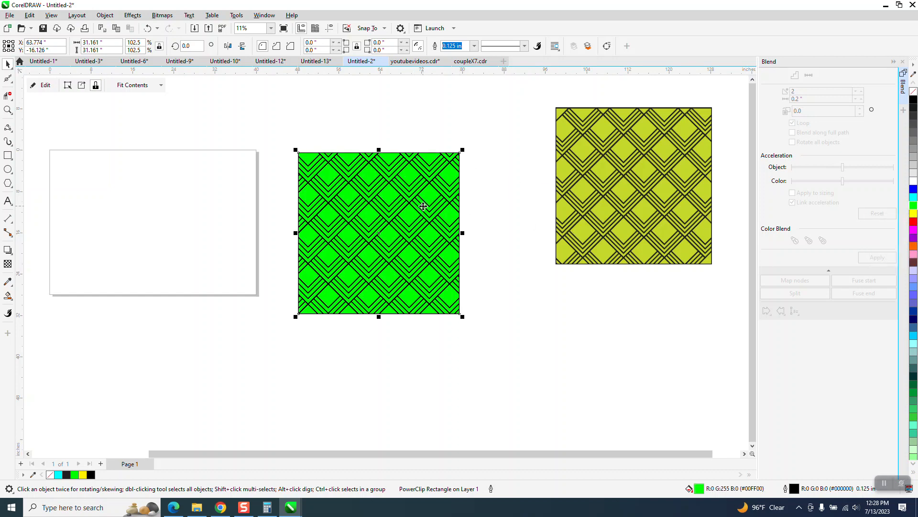
drag(423, 211, 505, 171)
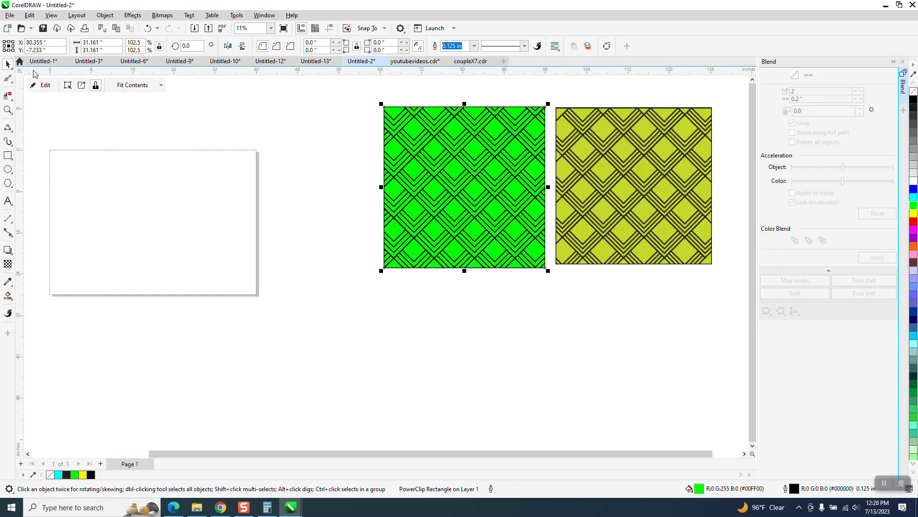
Remove the fill from the PowerClip frame
click(174, 122)
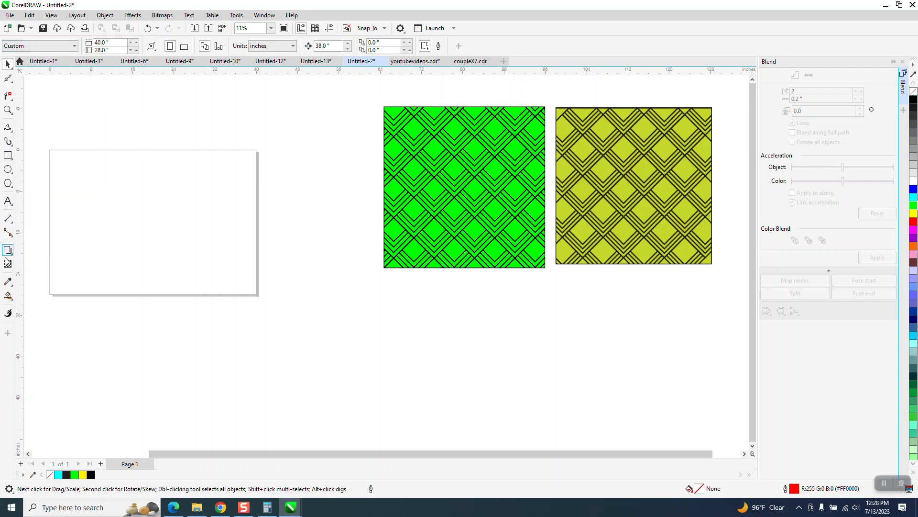
click(421, 154)
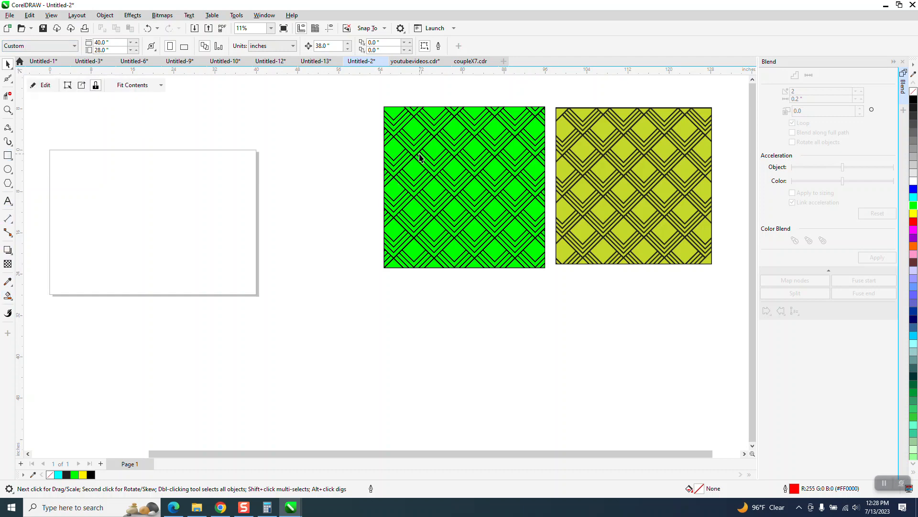
click(914, 92)
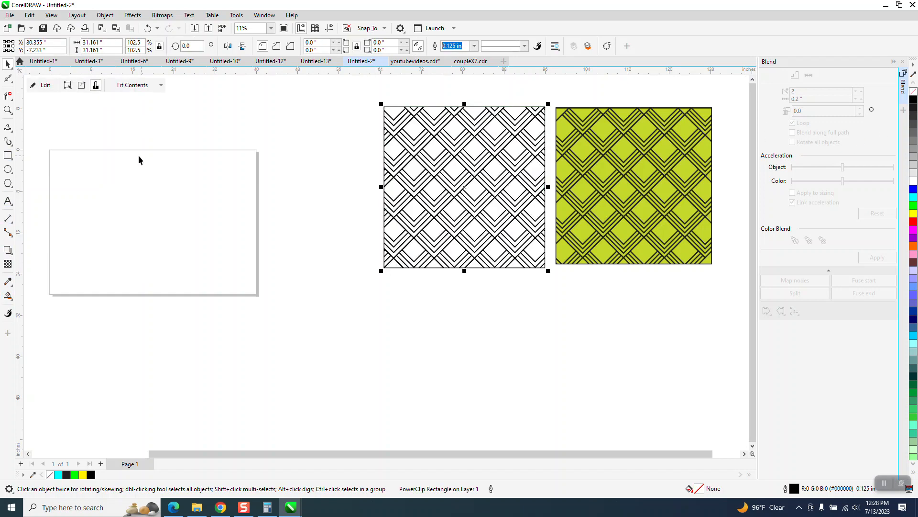
Smart Fill the frame's area with the yellow-green color sampled from the reference pattern
click(8, 296)
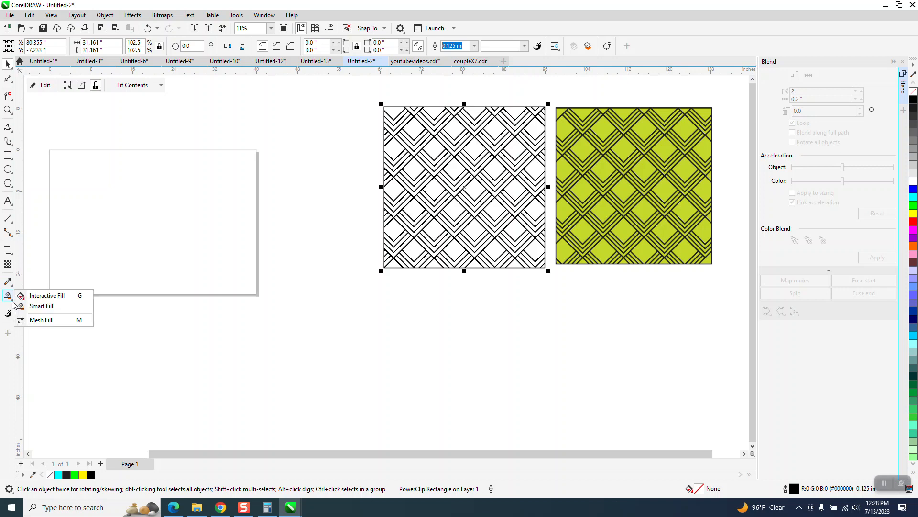
click(42, 306)
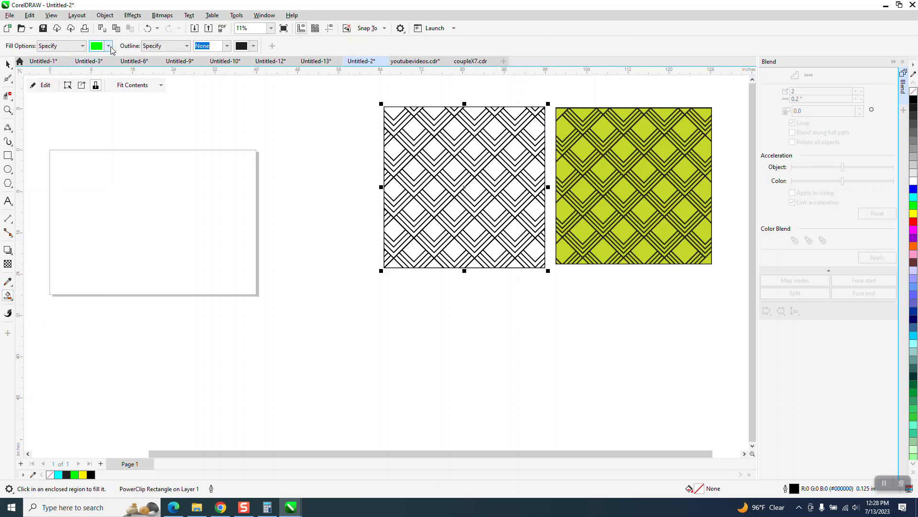
click(108, 45)
click(189, 201)
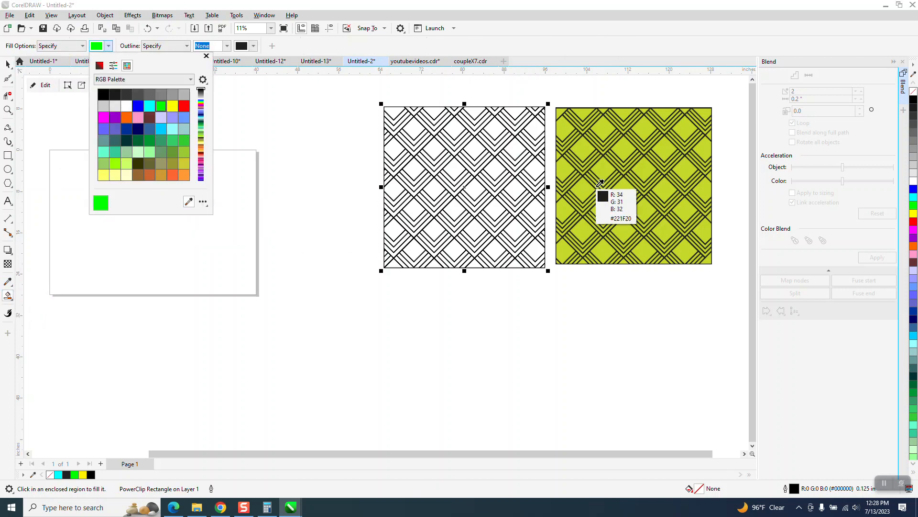
click(610, 166)
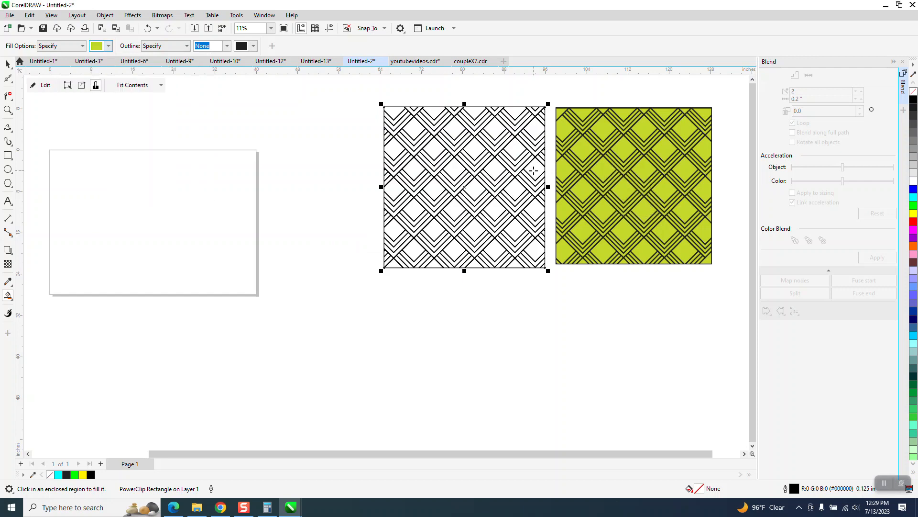
click(534, 171)
Move the smart-filled shape behind the lattice in the stacking order
click(105, 15)
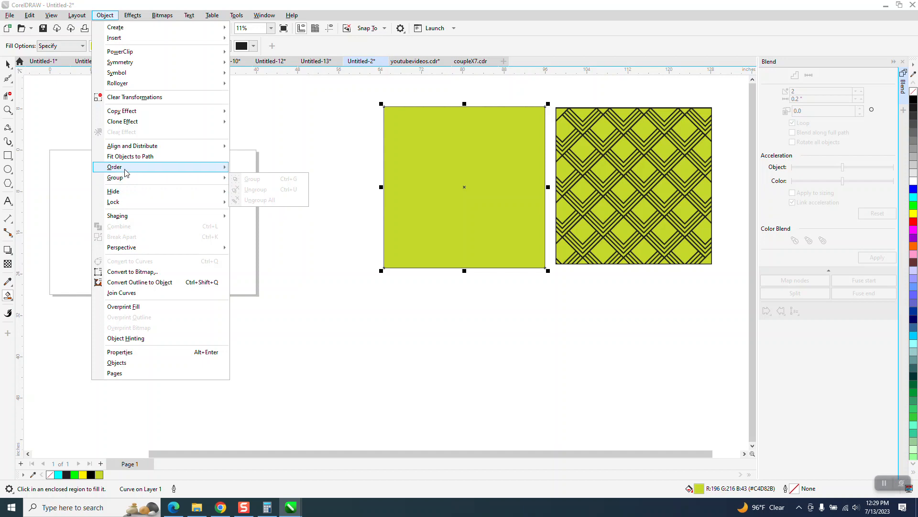
mouse_move(127, 167)
click(264, 179)
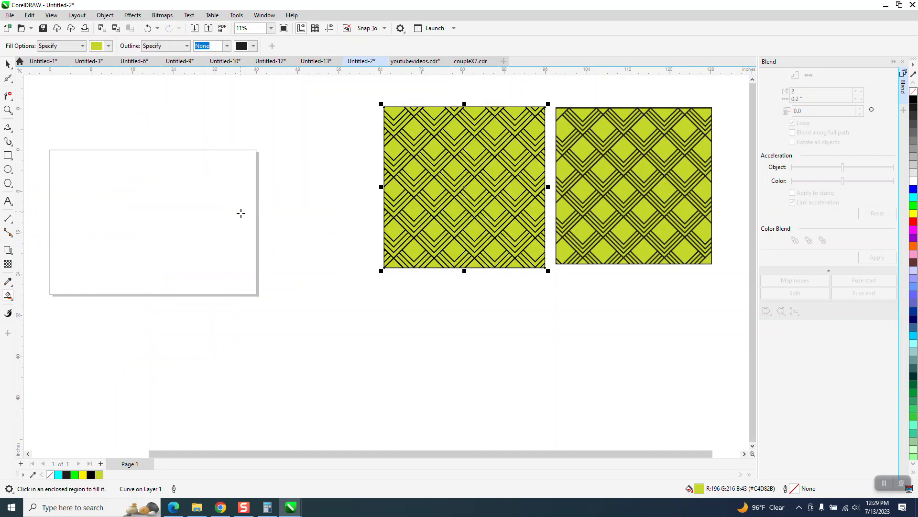
Zoom in to compare the recreated pattern with the reference image
click(8, 109)
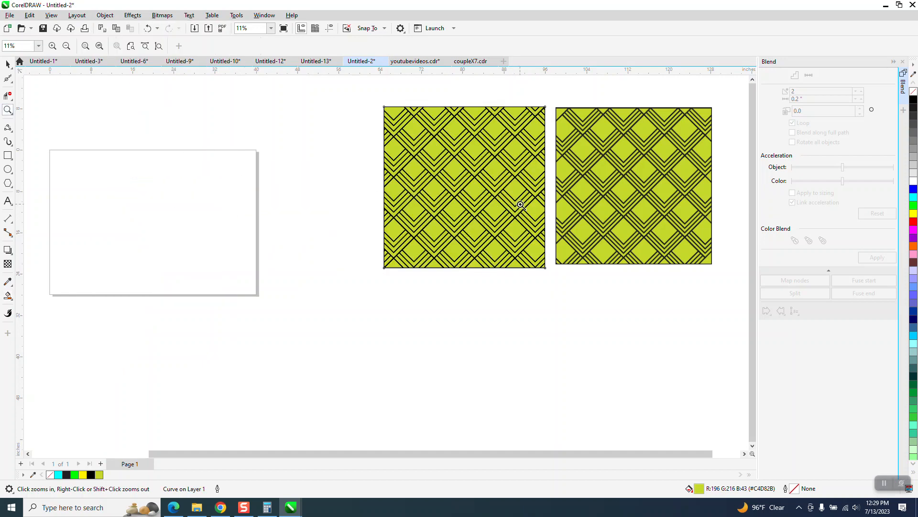
click(607, 217)
scroll(471, 210, down, 4)
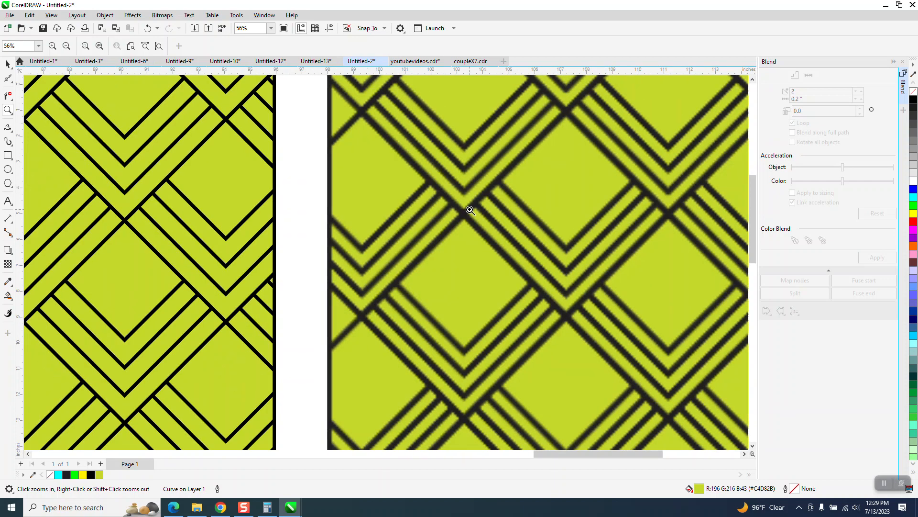
Compare the whole recreated lattice square side by side with the reference pattern, checking a zoomed-in detail
scroll(471, 205, down, 1)
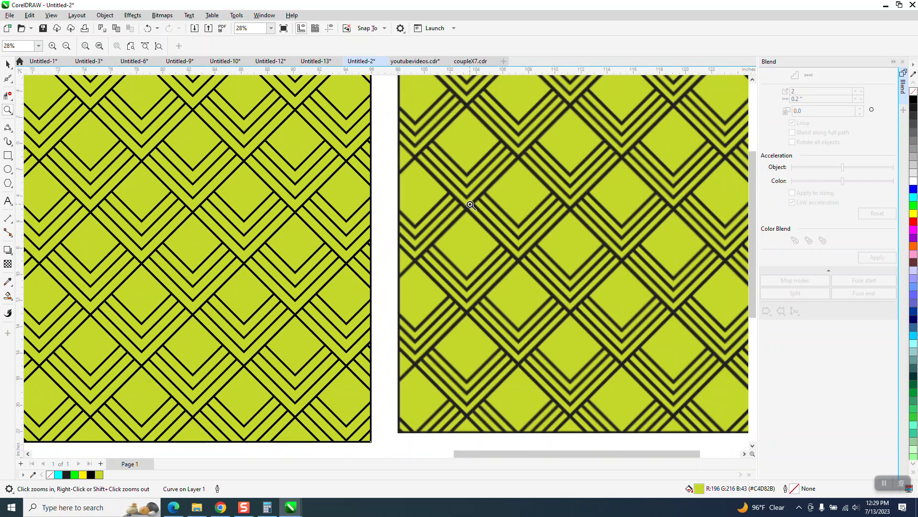
scroll(470, 205, down, 1)
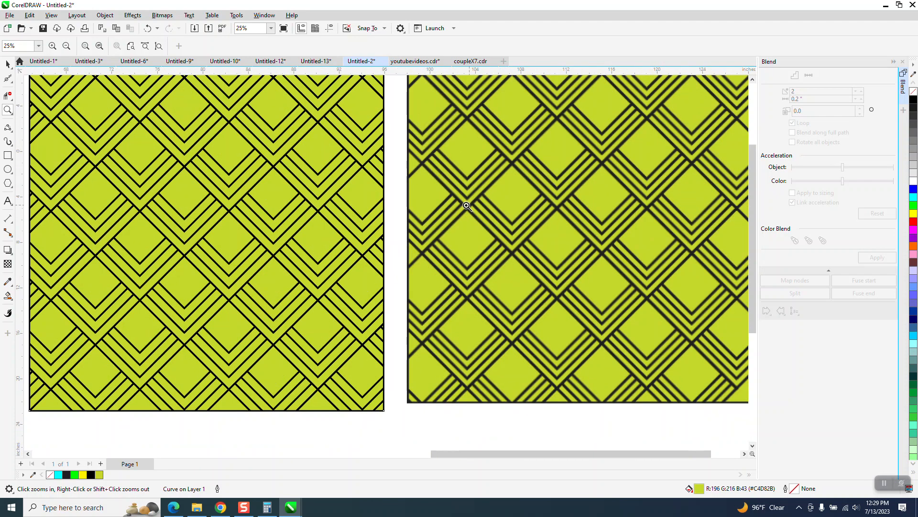
scroll(400, 188, down, 2)
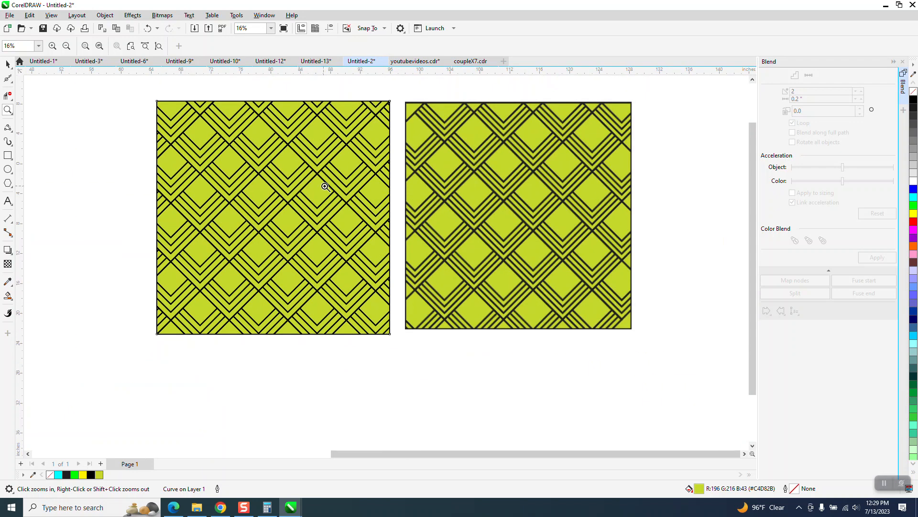
scroll(381, 182, down, 2)
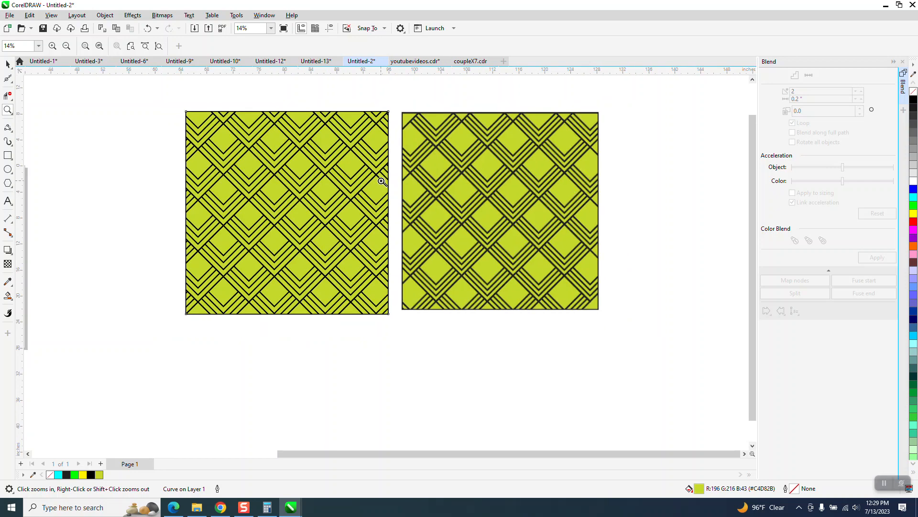
drag(272, 171, 429, 242)
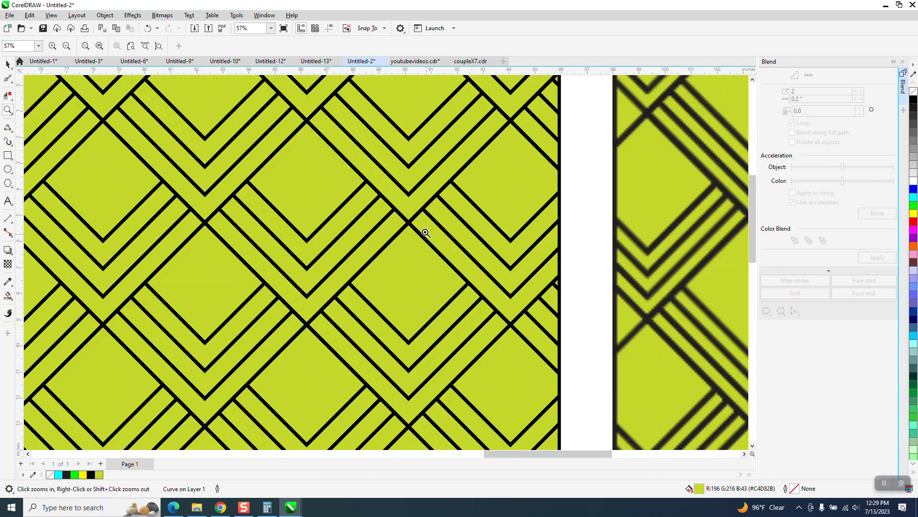
scroll(426, 233, down, 4)
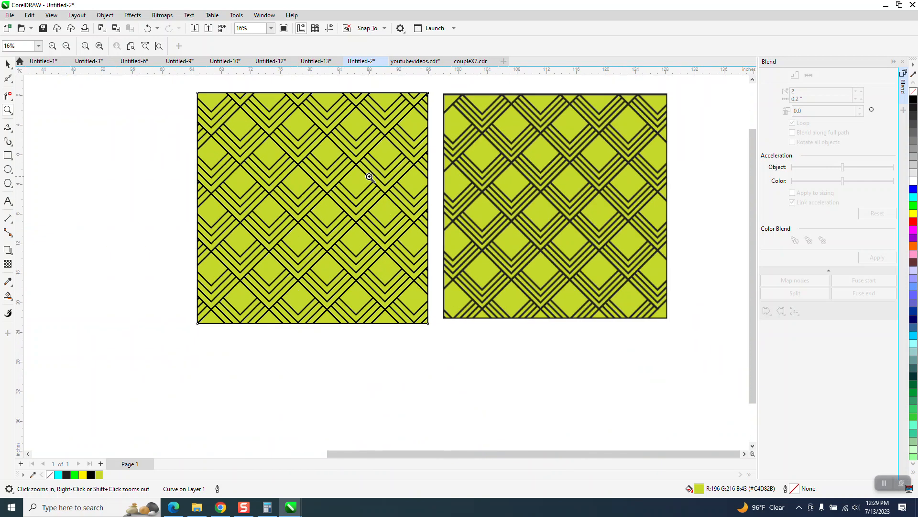
scroll(369, 176, down, 1)
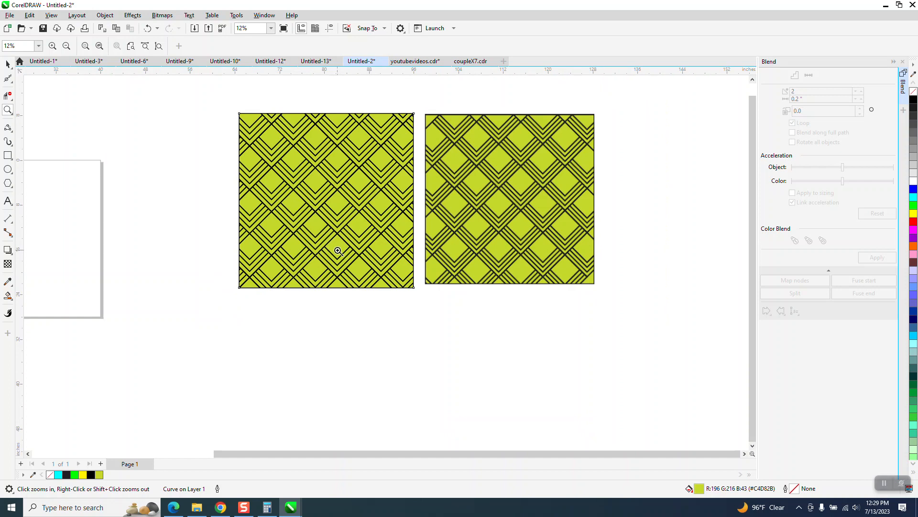